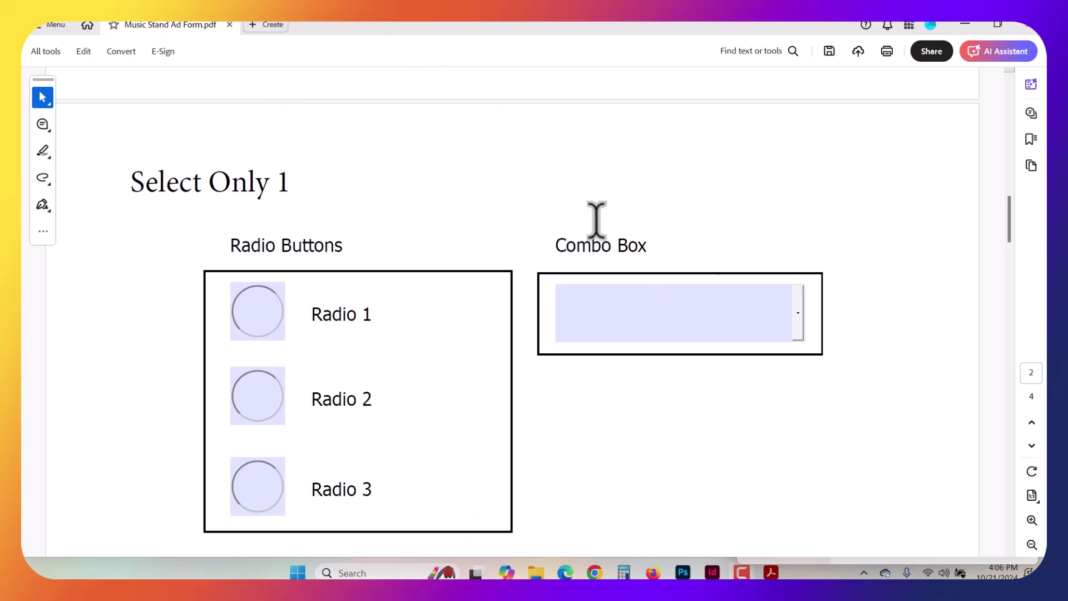
# Try the fruit combo box in Acrobat by choosing Apple from its list.
pyautogui.click(589, 291)
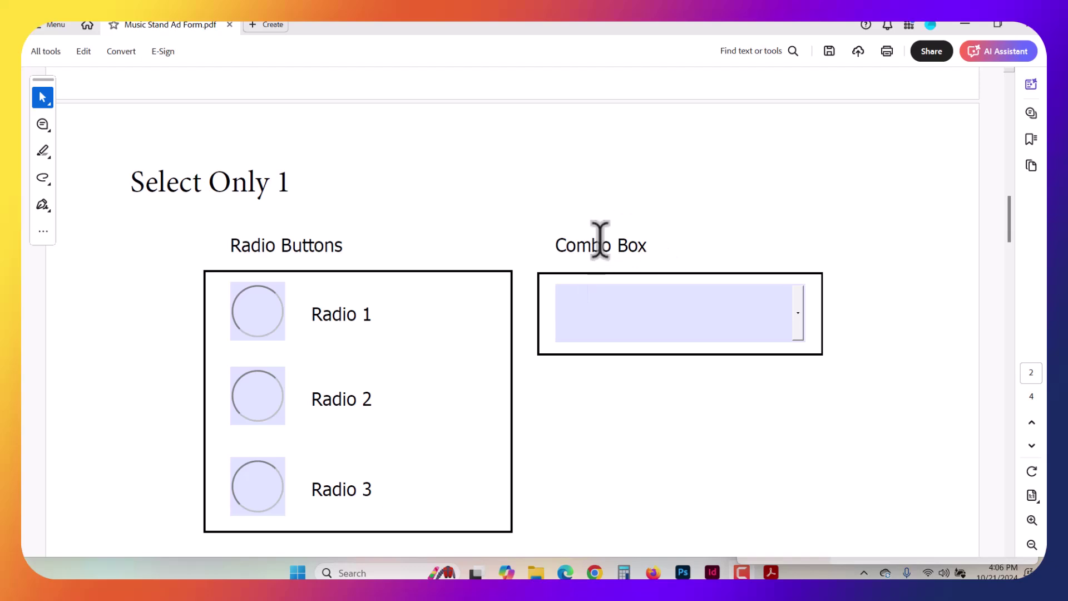
pyautogui.moveTo(551, 258); pyautogui.dragTo(747, 289)
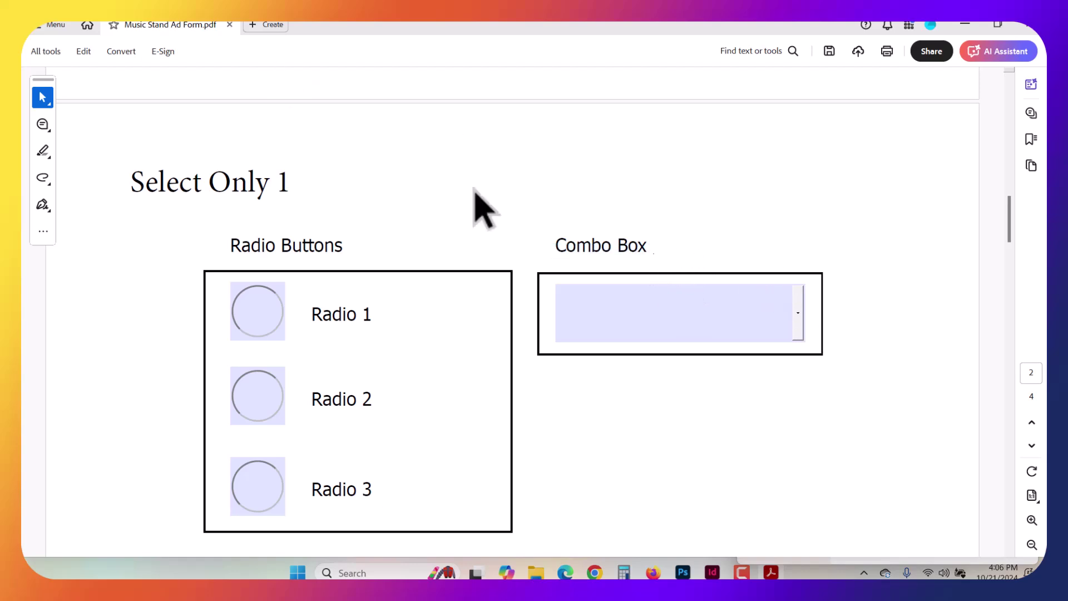
pyautogui.click(799, 314)
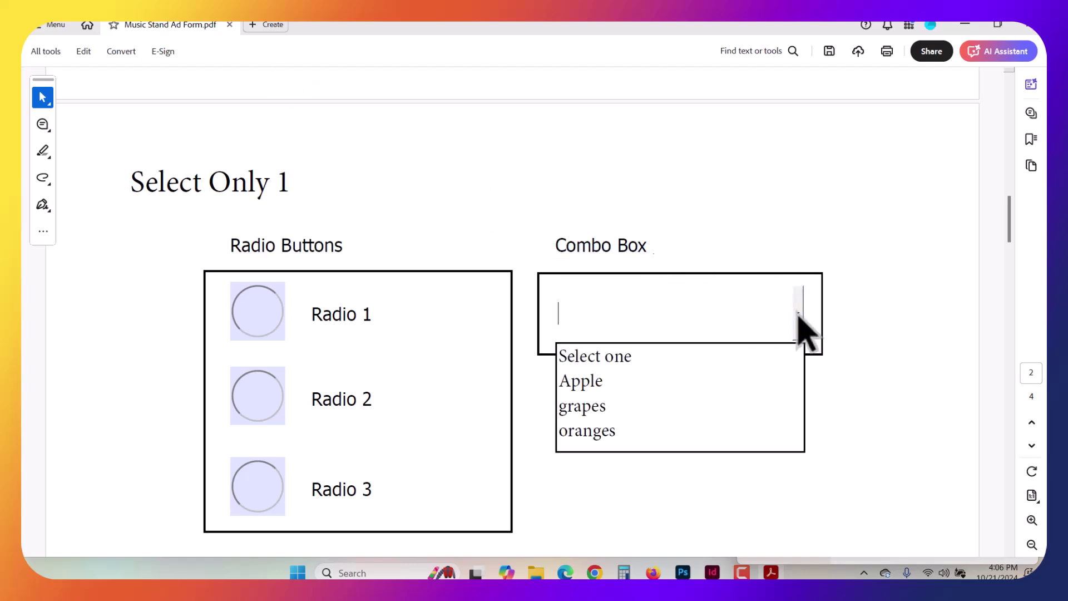
pyautogui.click(798, 315)
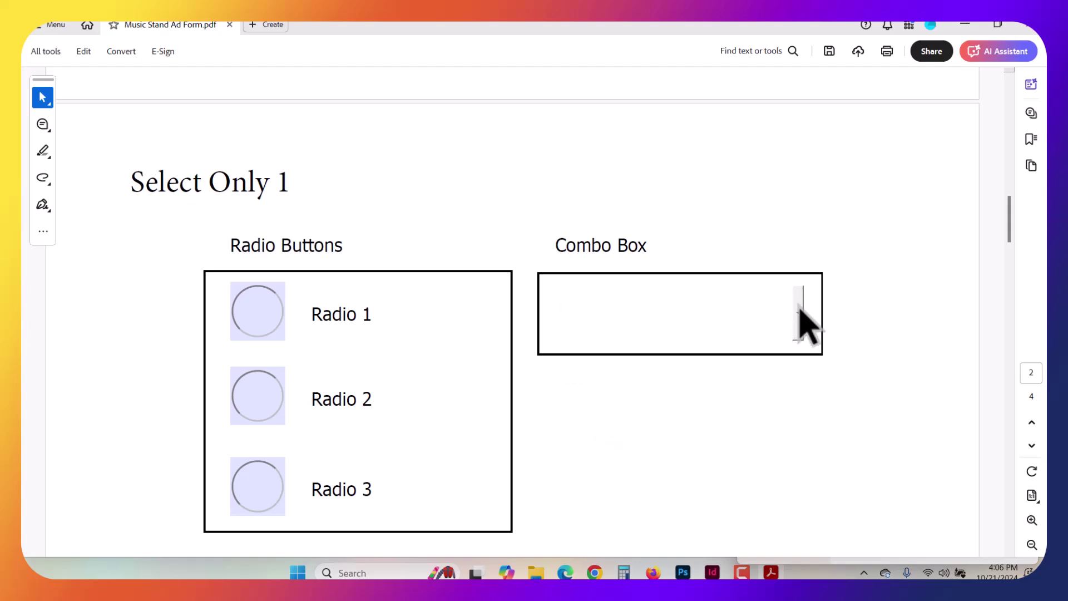
pyautogui.click(798, 314)
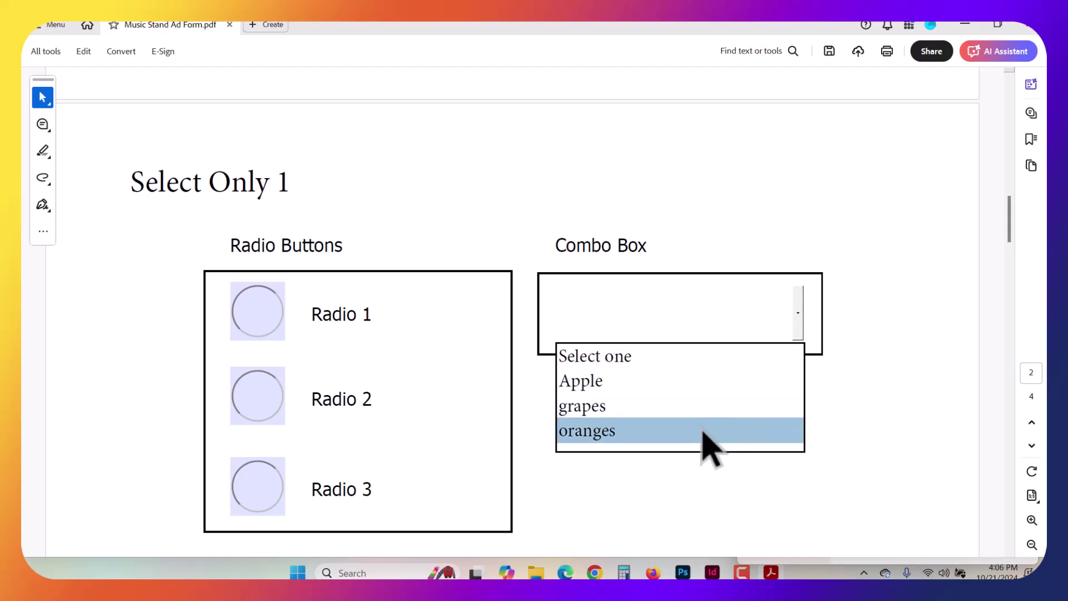
pyautogui.click(696, 387)
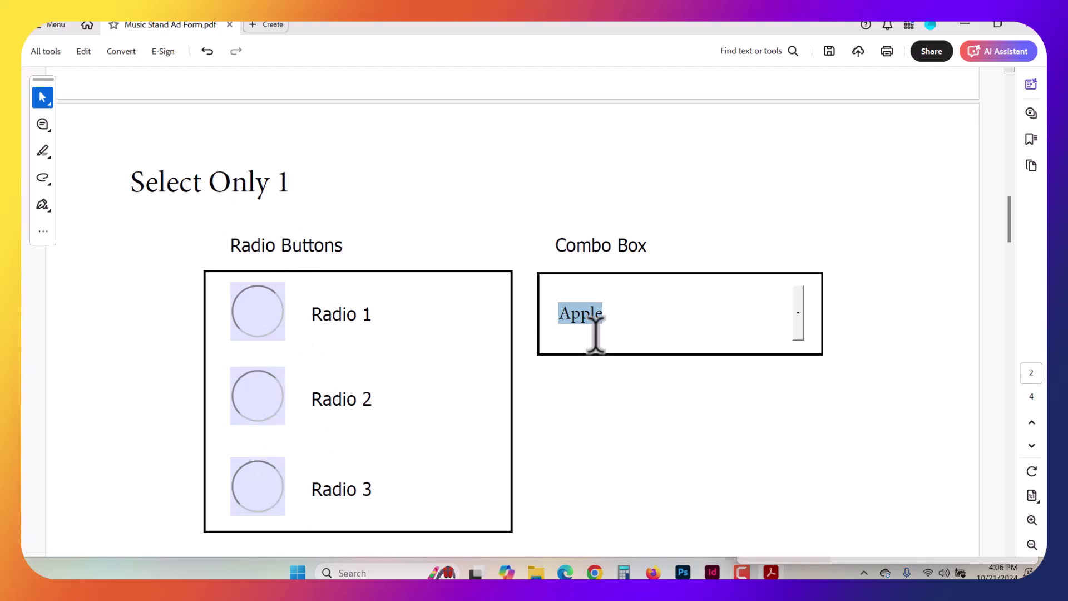
# Change the choice to oranges, then grapes, and minimize Acrobat.
pyautogui.click(591, 315)
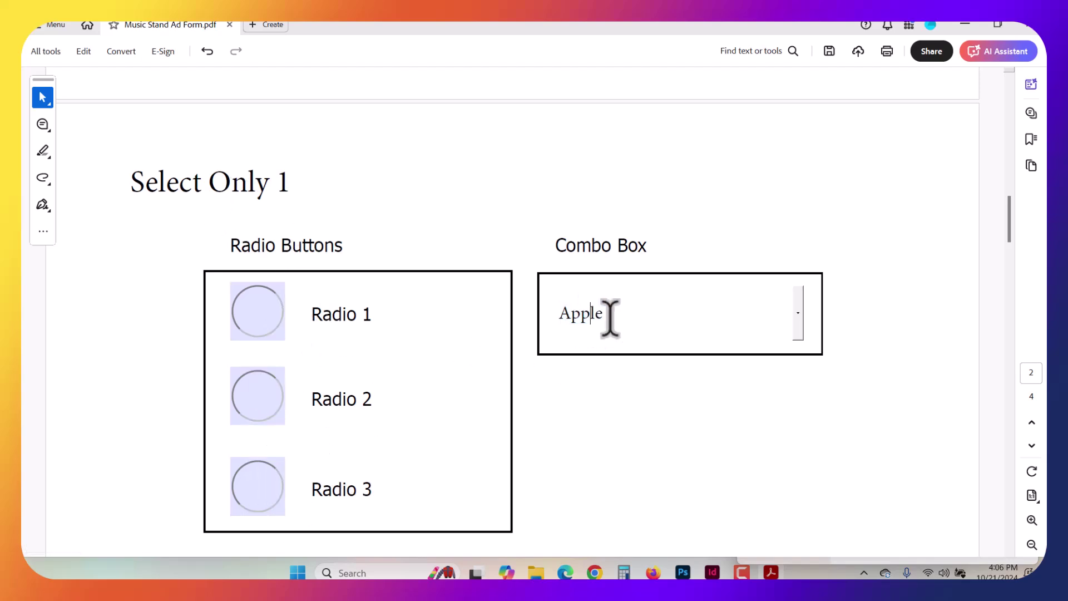
pyautogui.click(800, 331)
pyautogui.click(666, 438)
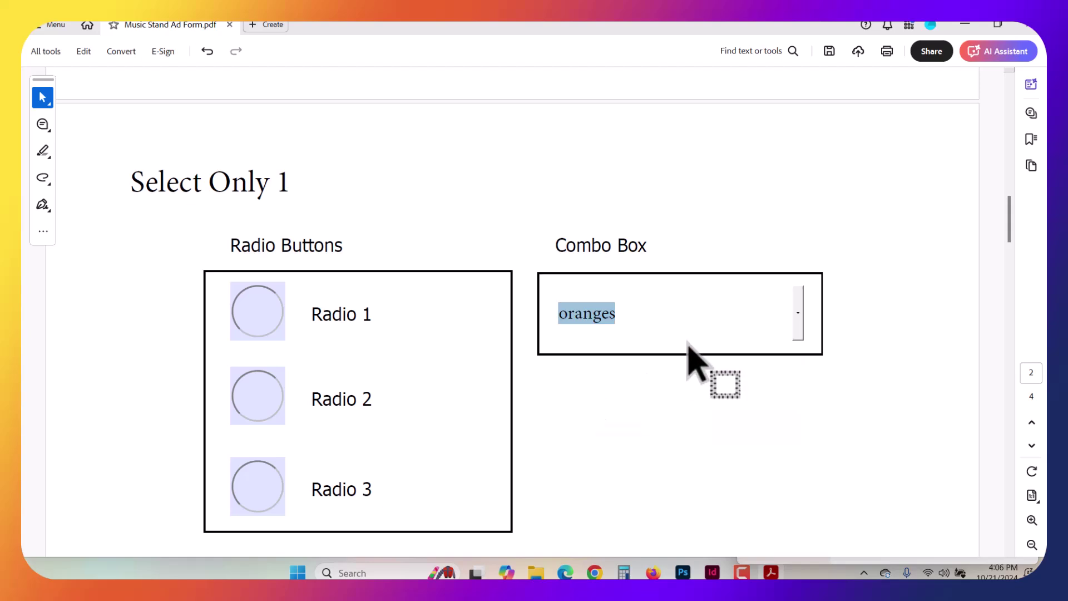
pyautogui.click(799, 320)
pyautogui.click(693, 405)
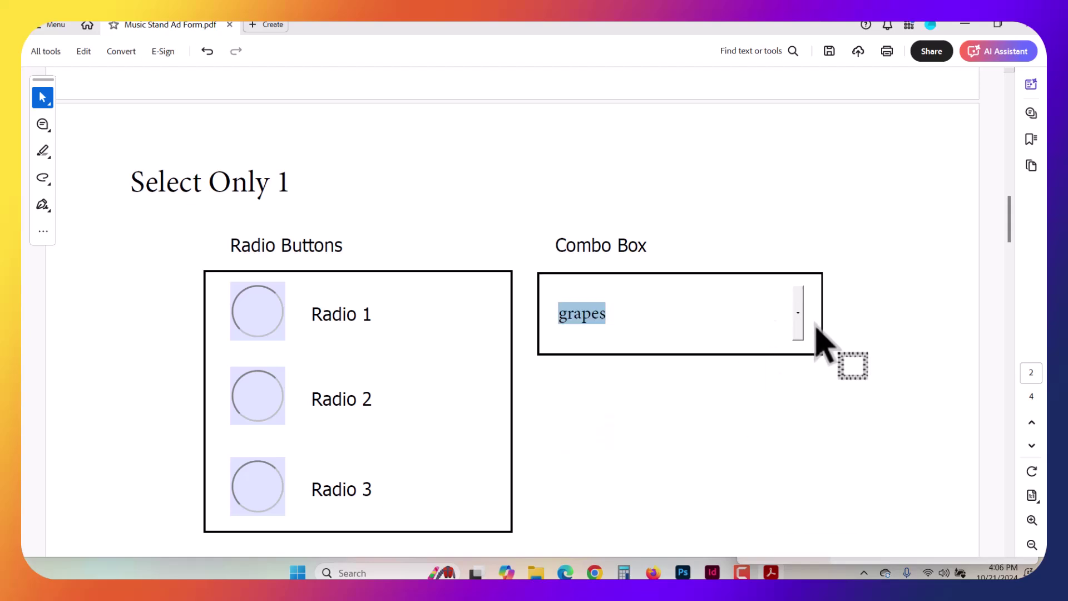
pyautogui.click(968, 25)
# Alt-drag a copy of the combo-box frame below it and draw a 2.44 in × 3p8.6 rectangle frame inside.
pyautogui.click(964, 23)
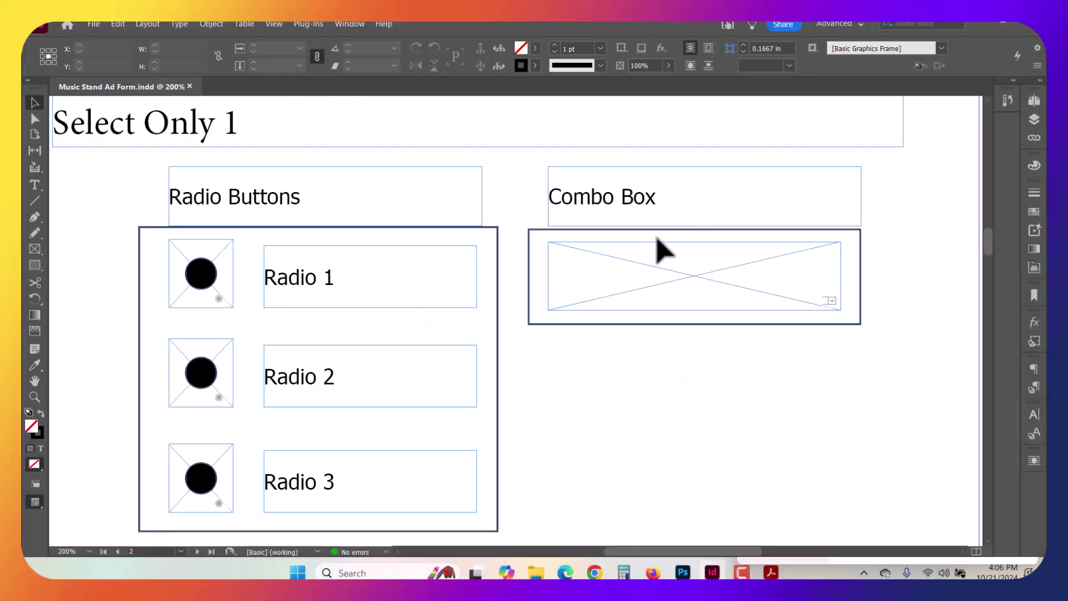
pyautogui.click(638, 190)
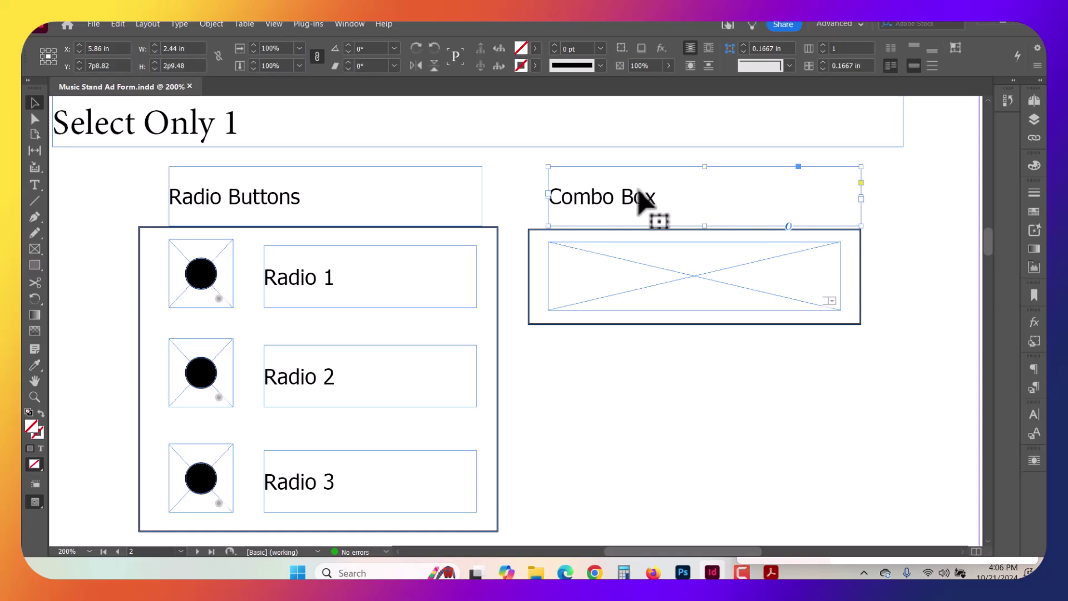
pyautogui.doubleClick(603, 262)
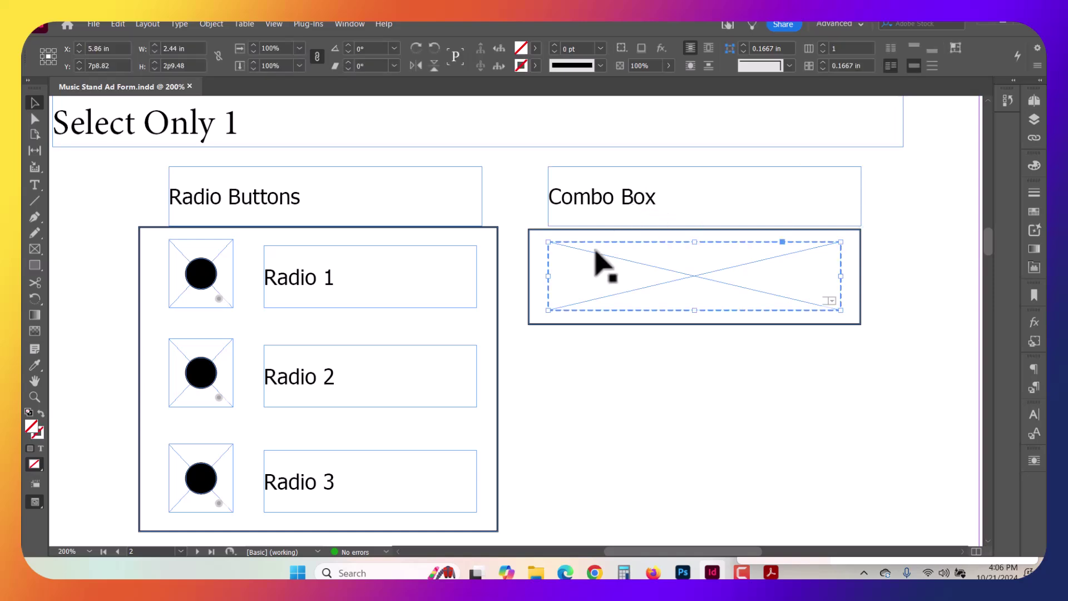
pyautogui.click(530, 276)
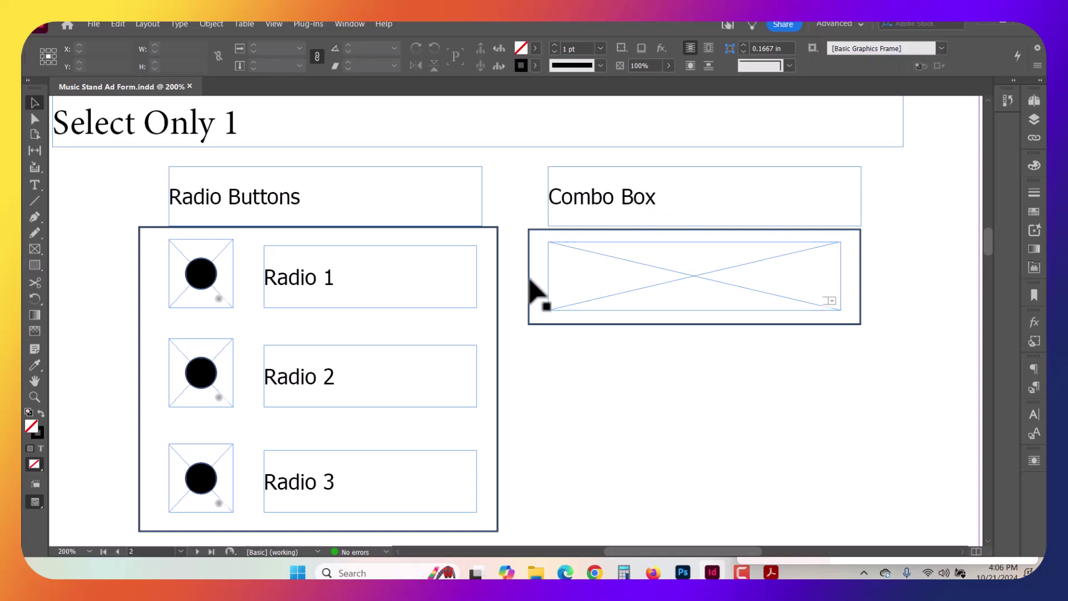
pyautogui.click(517, 310)
pyautogui.moveTo(529, 310); pyautogui.dragTo(526, 429)
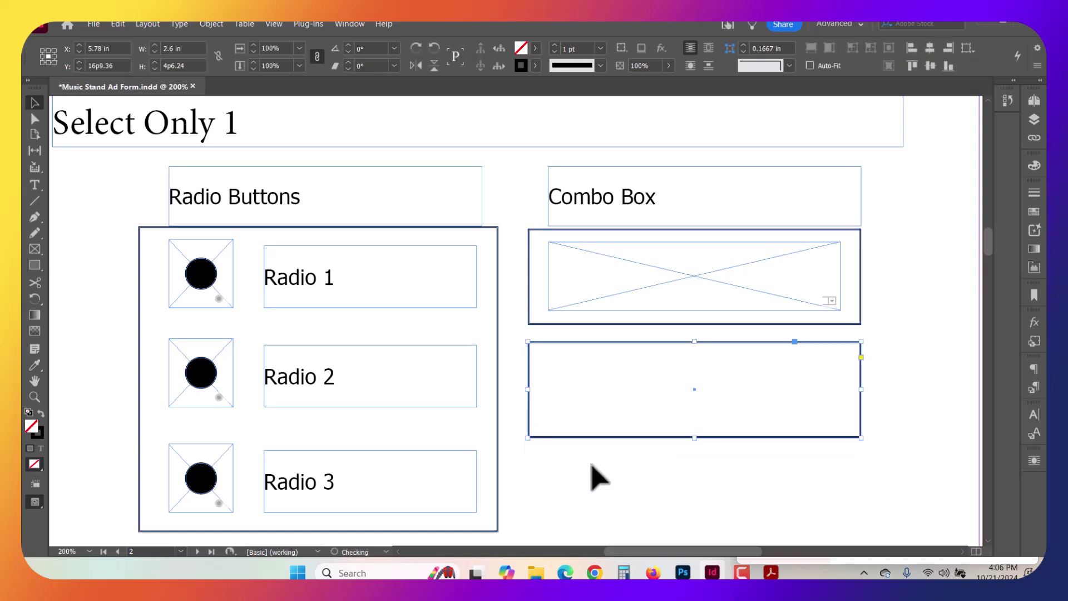
pyautogui.click(34, 248)
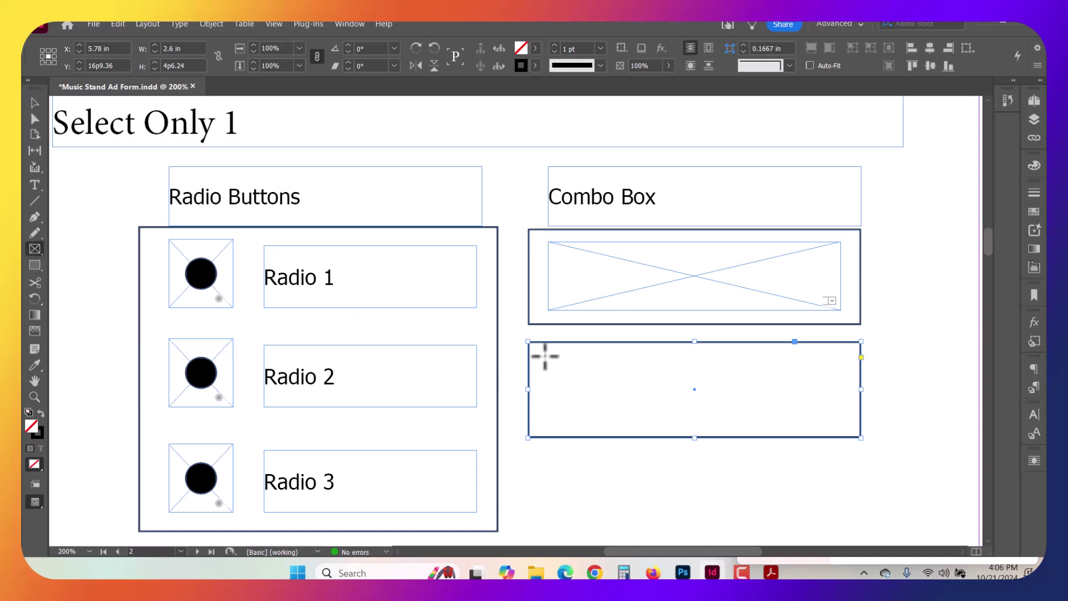
pyautogui.moveTo(539, 351); pyautogui.dragTo(851, 430)
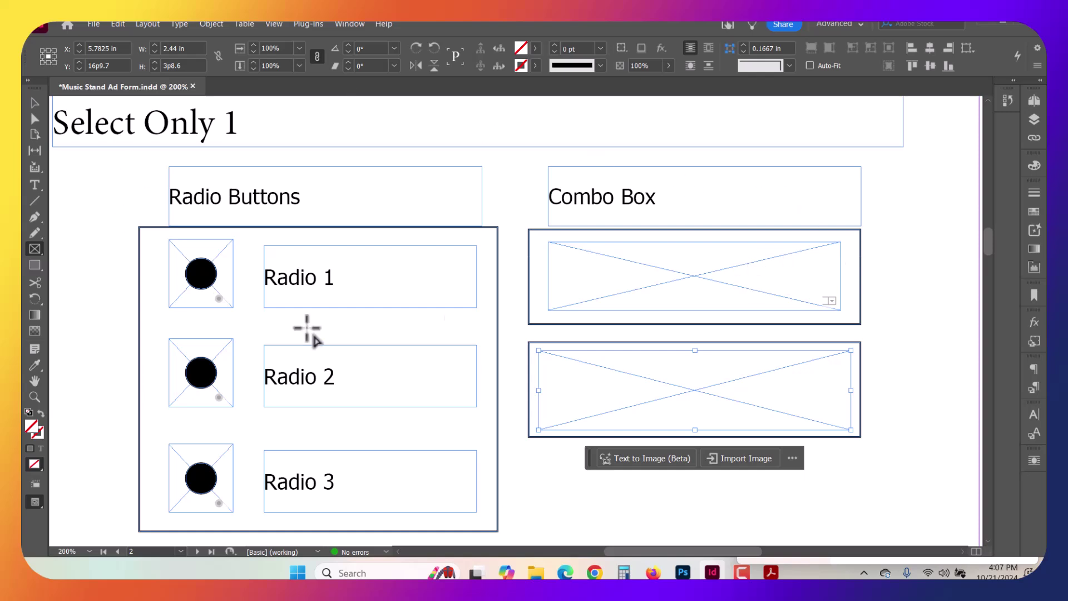
# Show the Buttons and Forms panel via Window > Interactive and drag it into position.
pyautogui.click(350, 25)
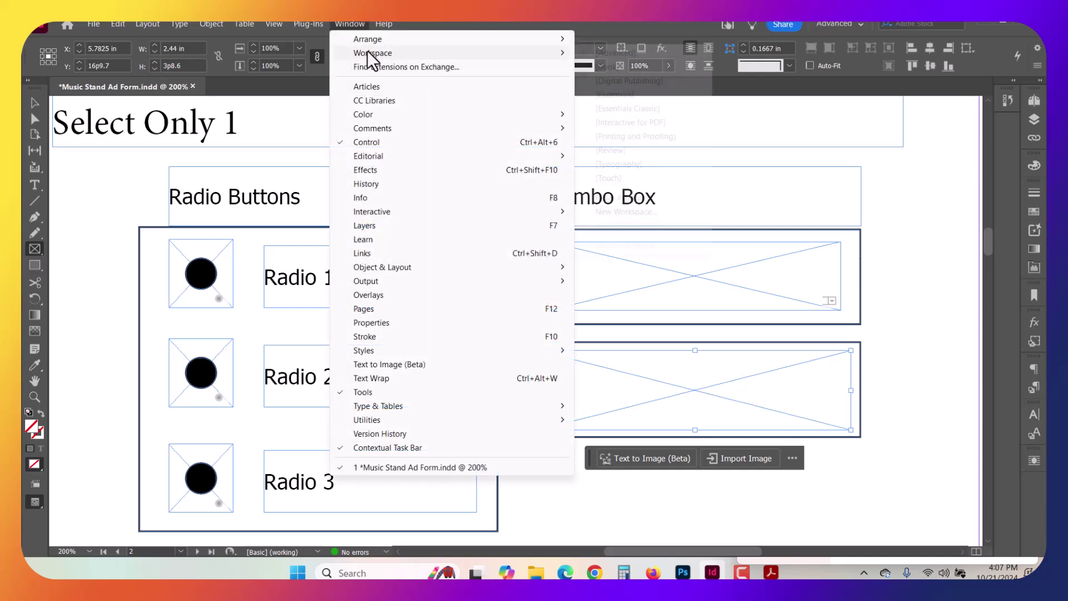
pyautogui.moveTo(367, 52)
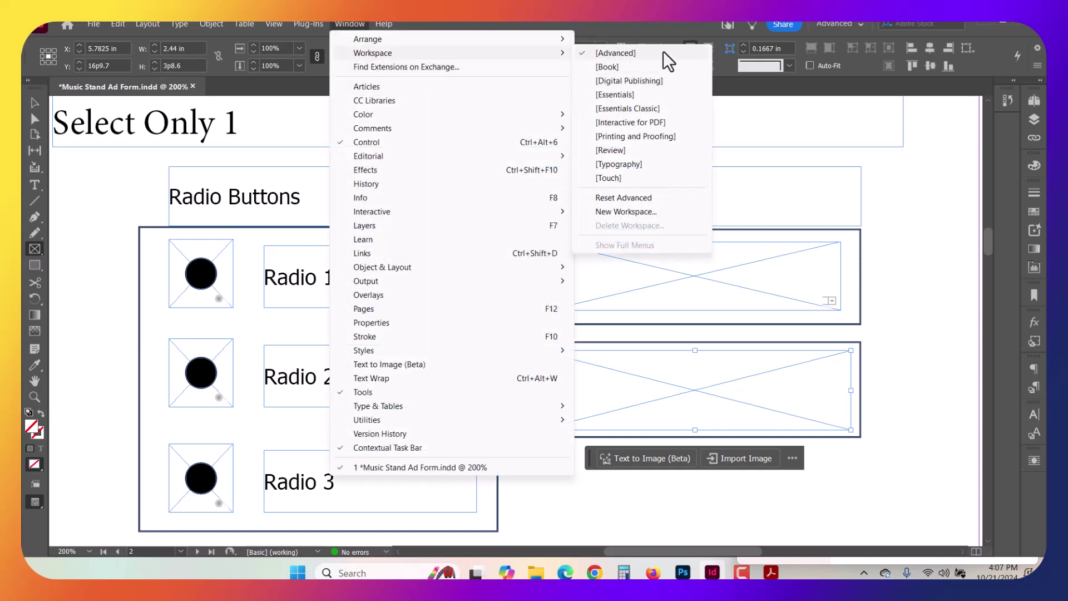
pyautogui.click(663, 52)
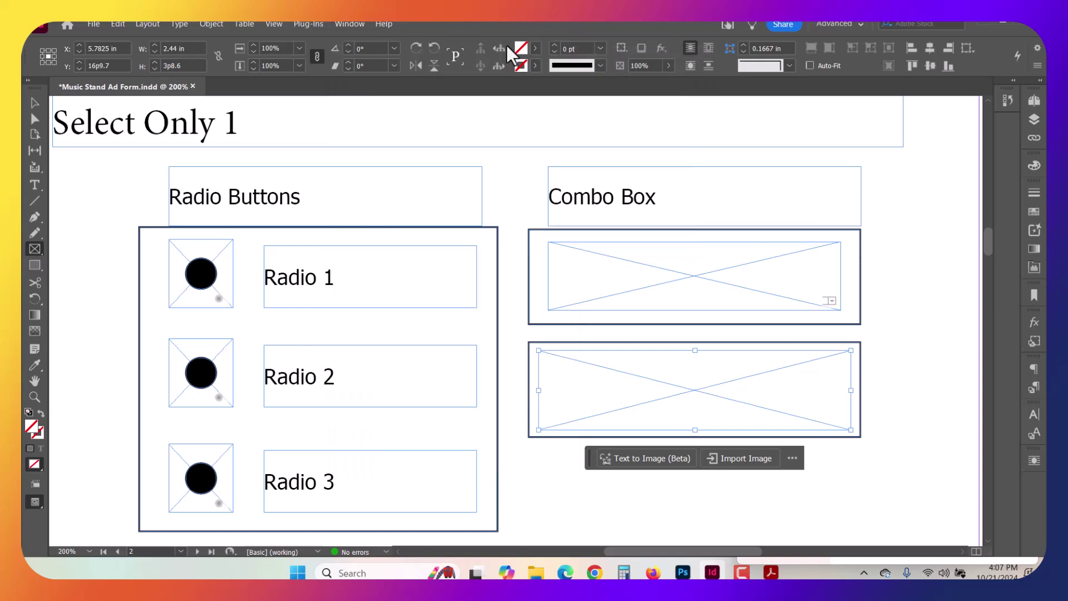
pyautogui.click(349, 24)
pyautogui.moveTo(413, 212)
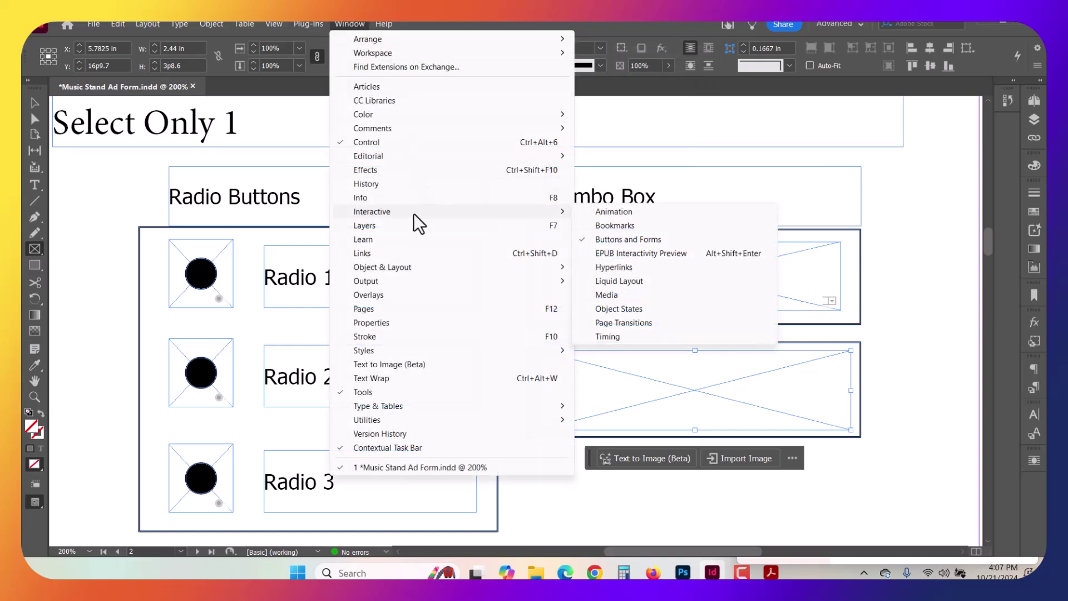
pyautogui.click(632, 241)
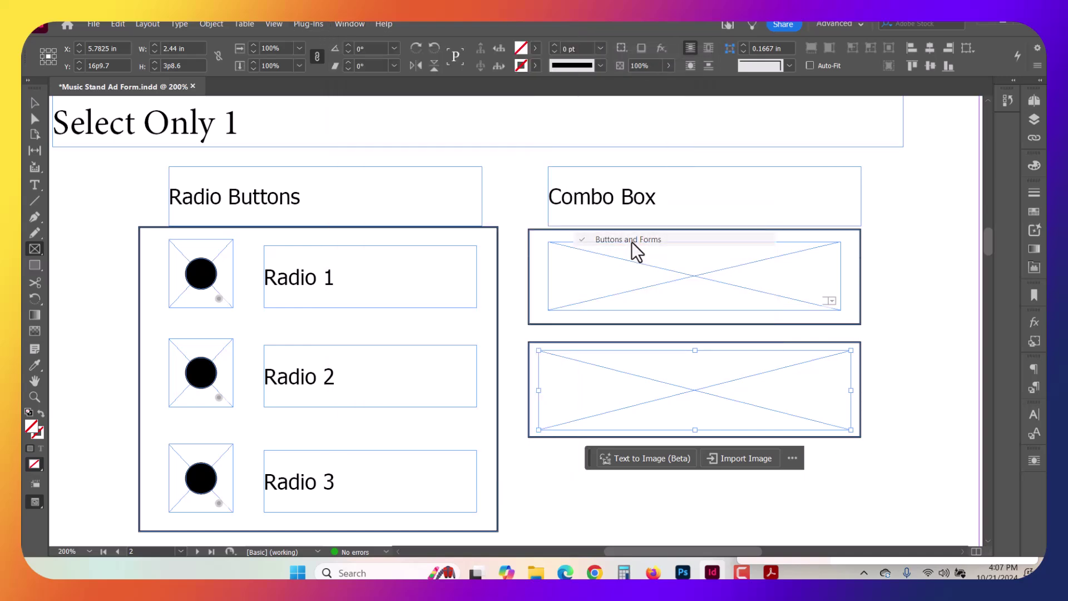
pyautogui.click(346, 24)
pyautogui.moveTo(384, 212)
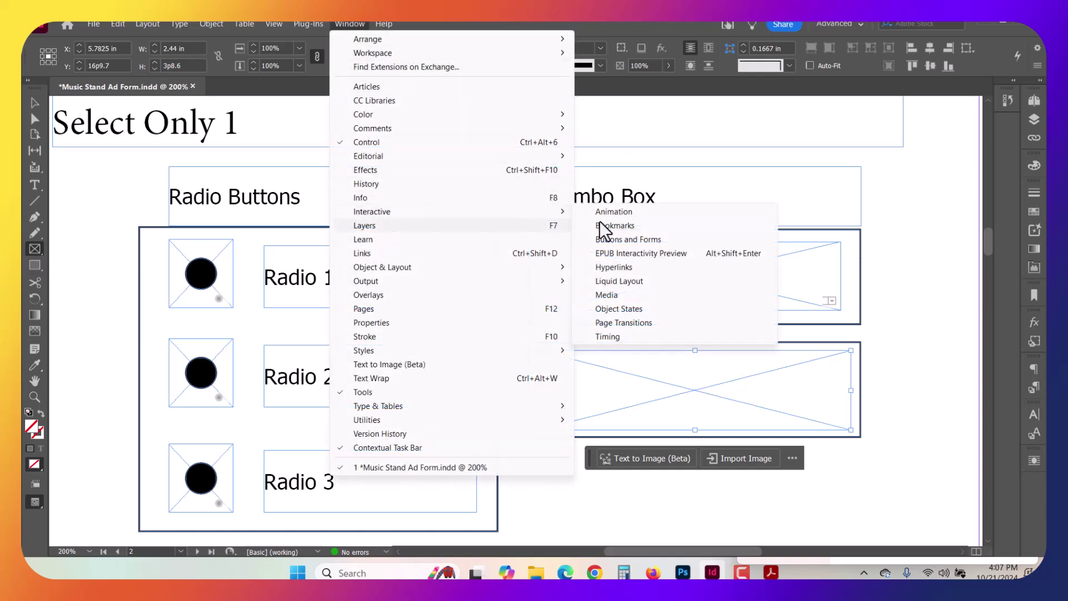
pyautogui.click(638, 240)
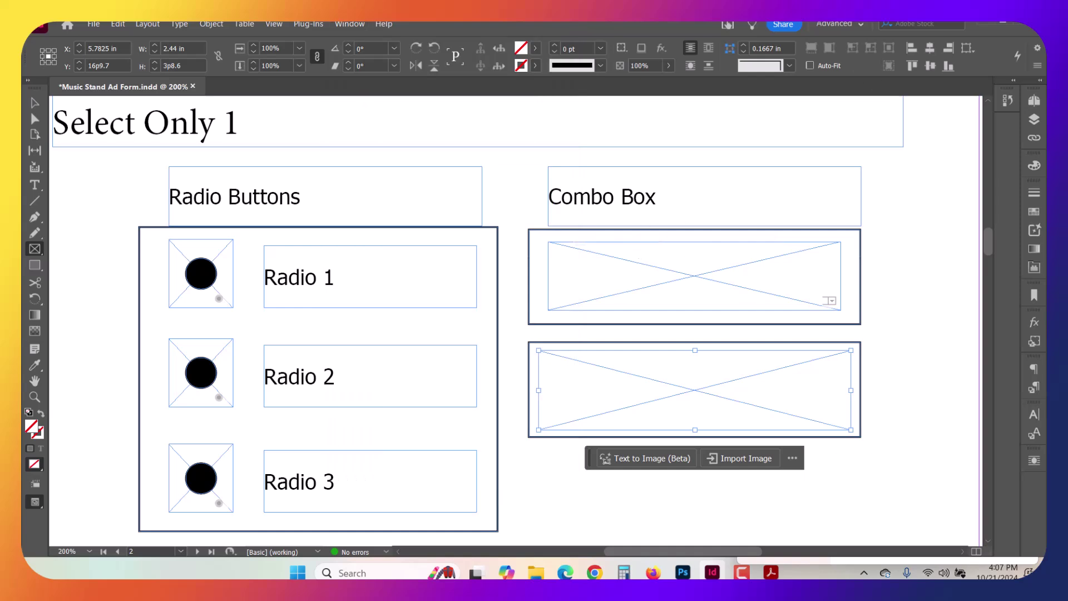
pyautogui.moveTo(495, 225); pyautogui.dragTo(427, 205)
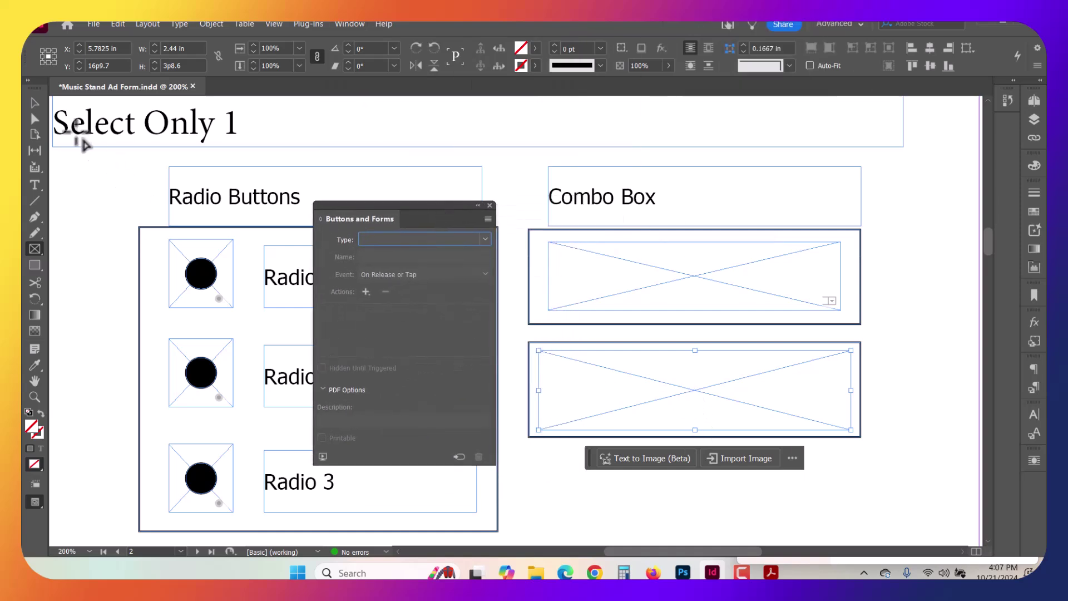
# Set the selected frame's type to Combo Box and rename it Combo Box Fruit.
pyautogui.click(34, 103)
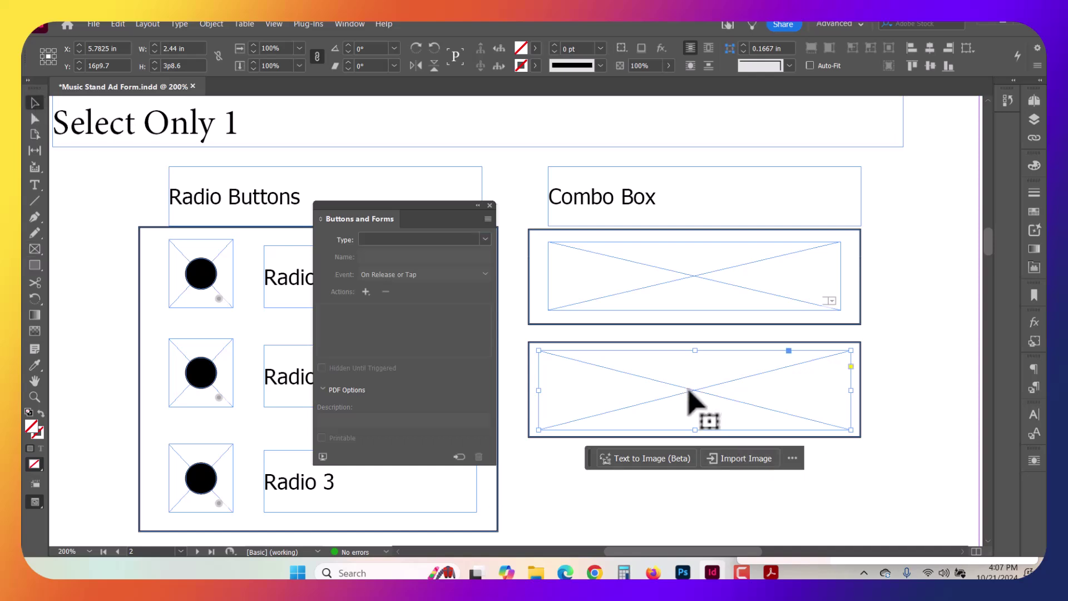
pyautogui.click(484, 239)
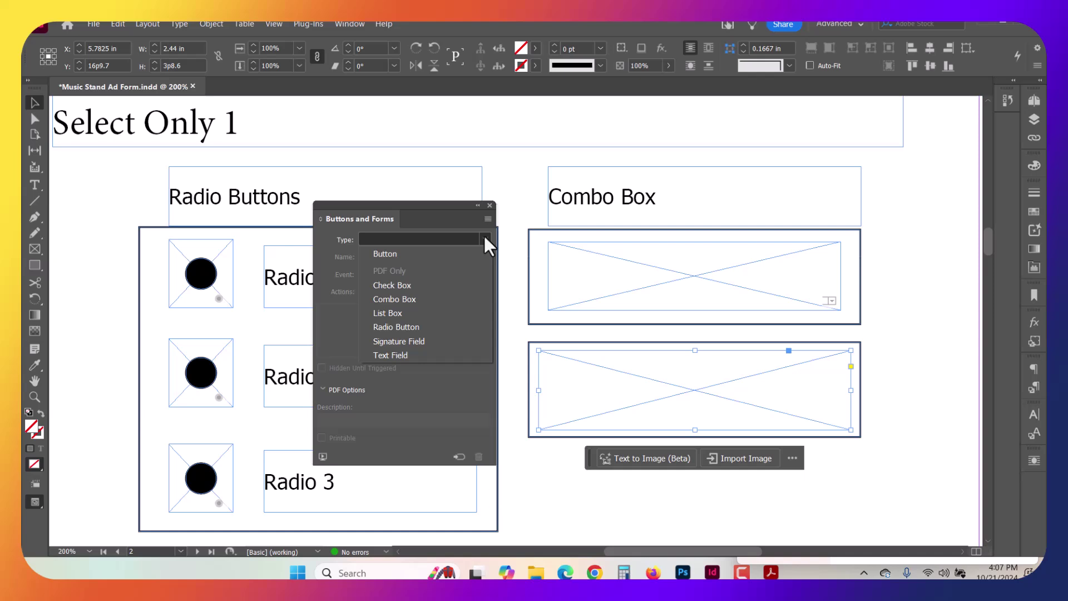
pyautogui.click(410, 299)
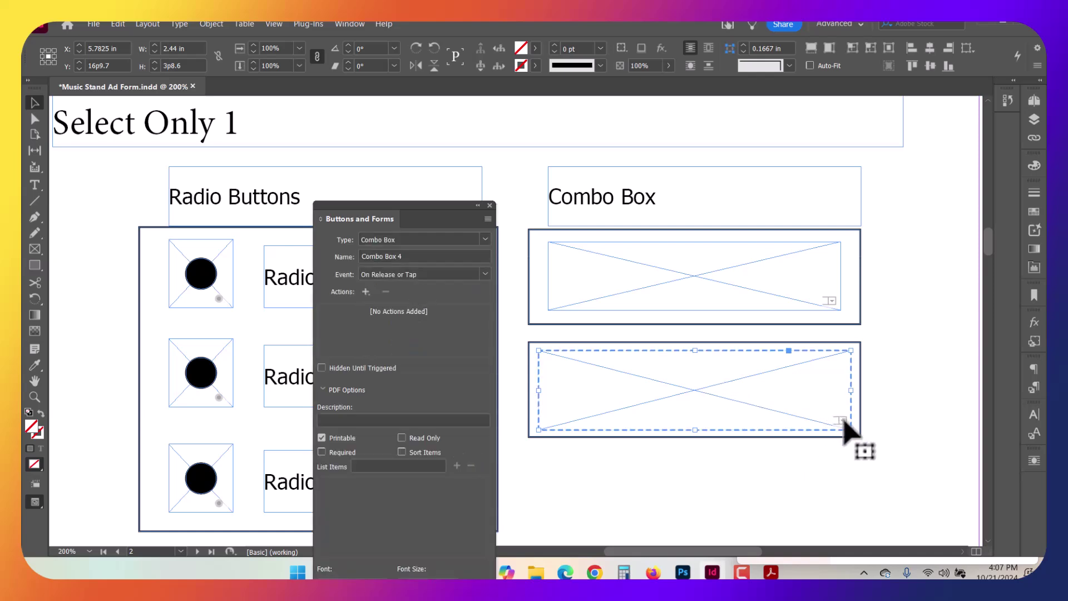
pyautogui.click(407, 251)
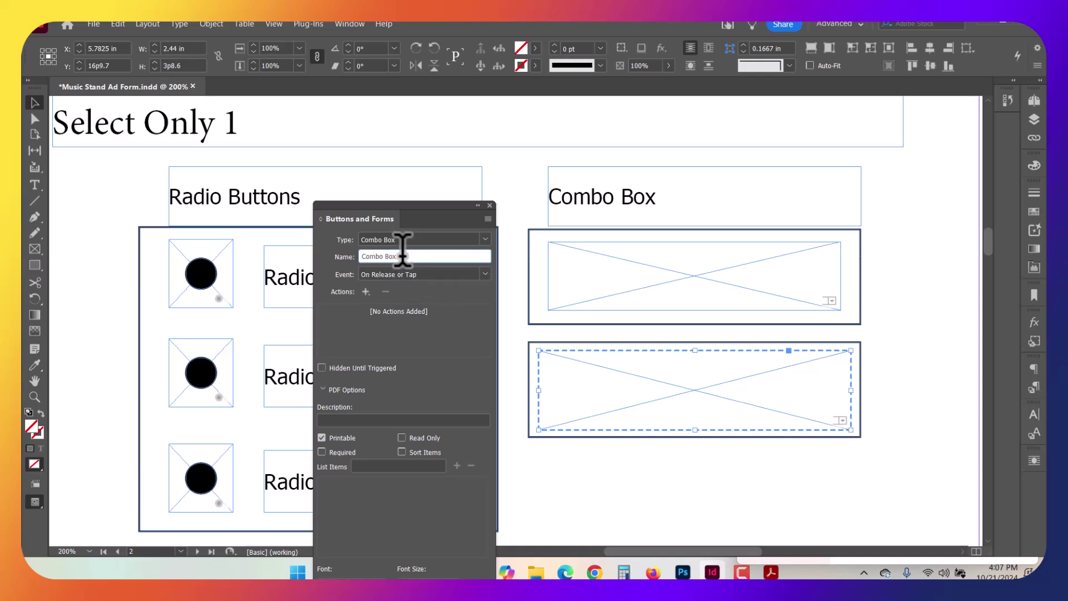
pyautogui.moveTo(407, 256); pyautogui.dragTo(363, 256)
pyautogui.write('S')
# Add 'Choose one' and 'Apples' as the first list items.
pyautogui.moveTo(434, 204); pyautogui.dragTo(437, 88)
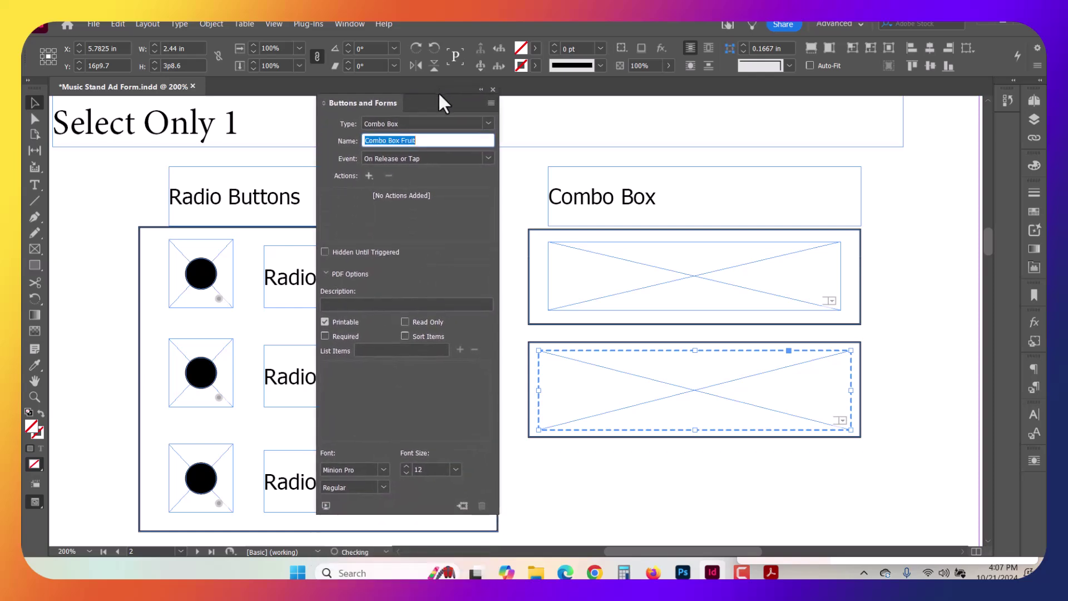
pyautogui.click(410, 349)
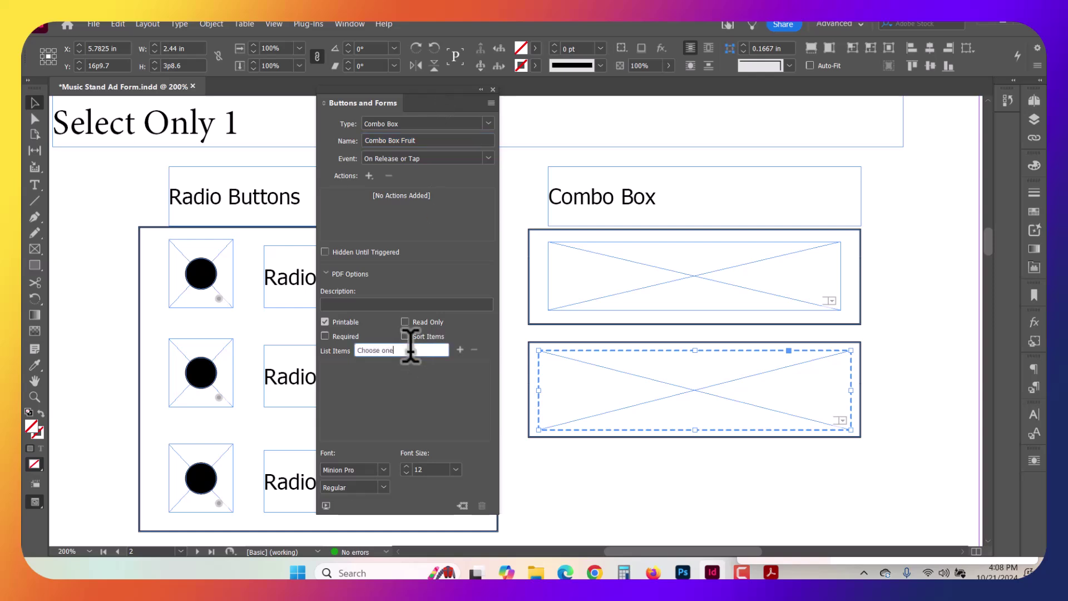
pyautogui.write('Choose one')
pyautogui.click(460, 350)
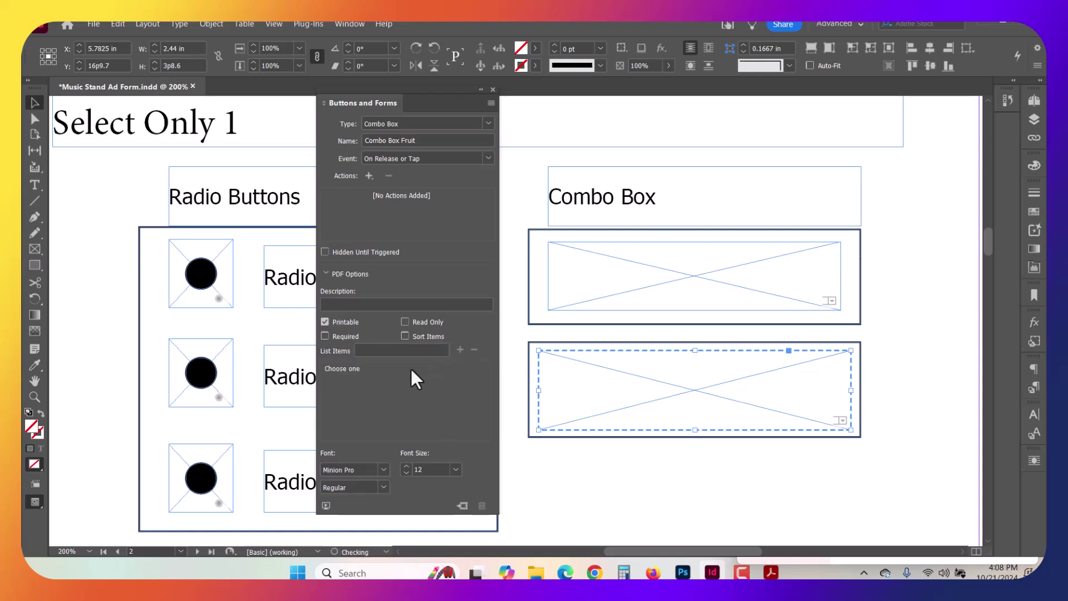
pyautogui.click(401, 350)
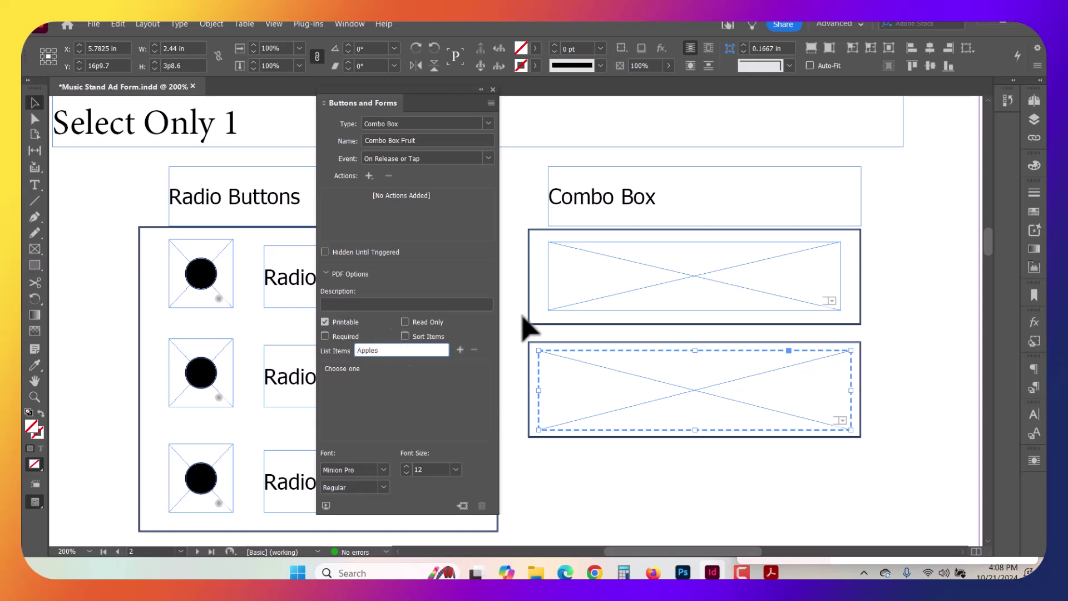
pyautogui.click(460, 350)
# Add Oranges, Grapes and plums to the list items.
pyautogui.click(389, 342)
pyautogui.click(460, 350)
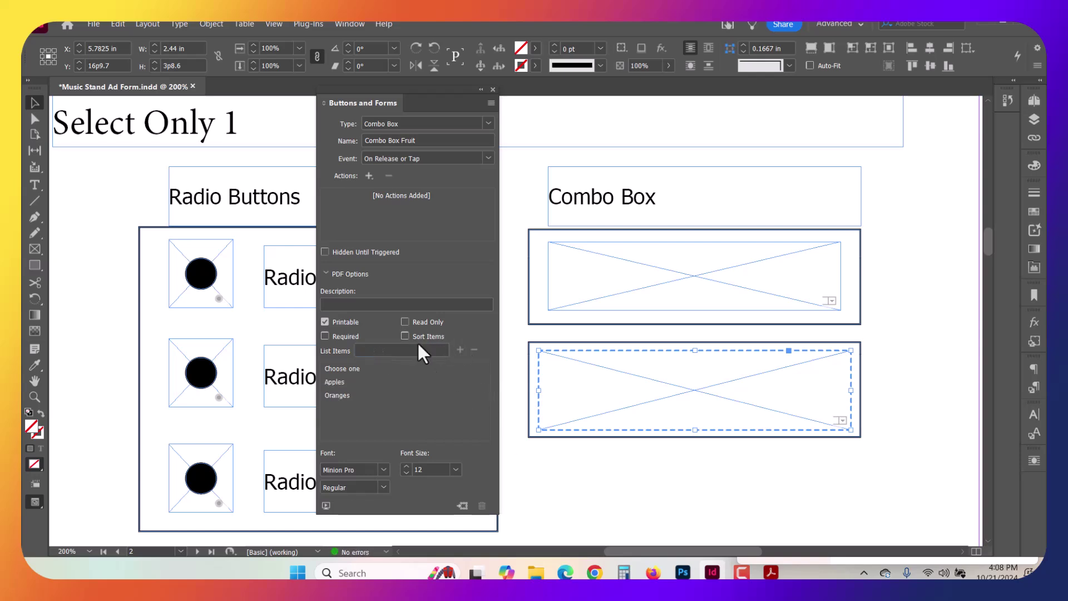
pyautogui.press('a')
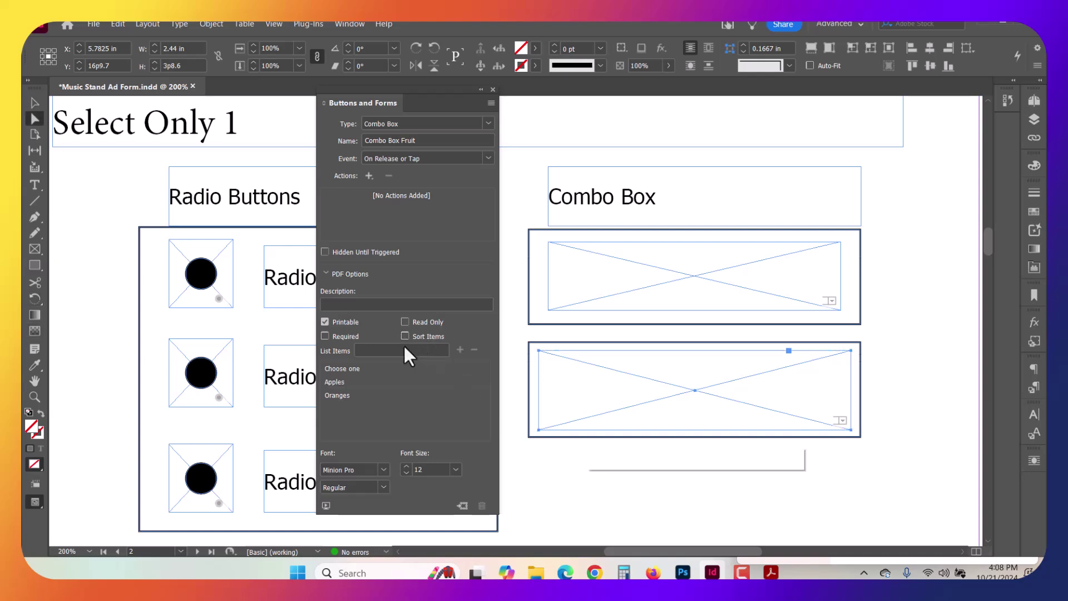
pyautogui.click(390, 350)
pyautogui.write('G')
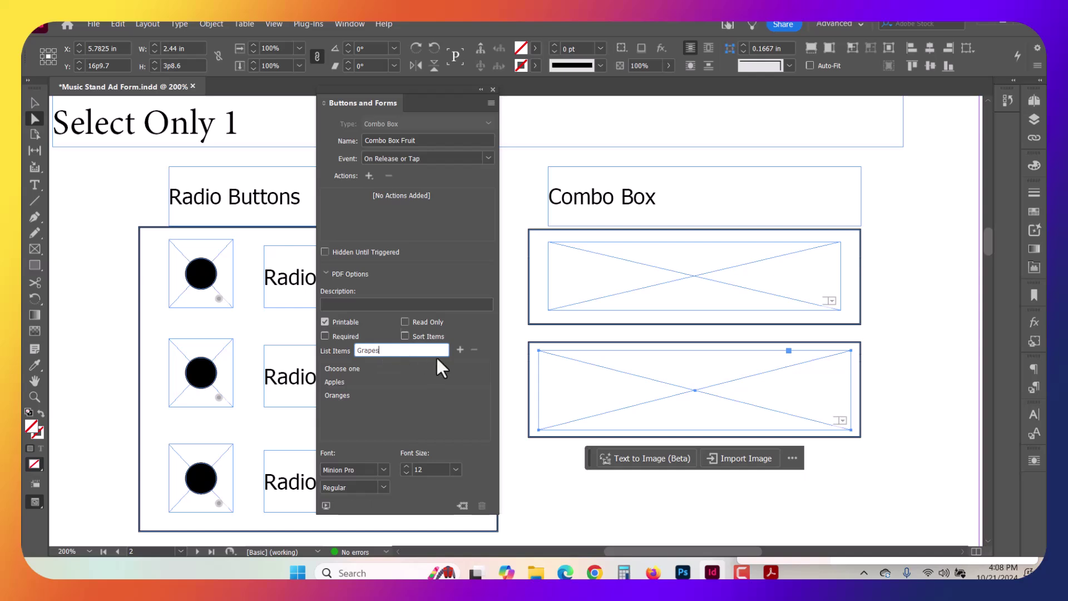
pyautogui.write('rapes')
pyautogui.click(461, 350)
pyautogui.write('plums')
pyautogui.press('Return')
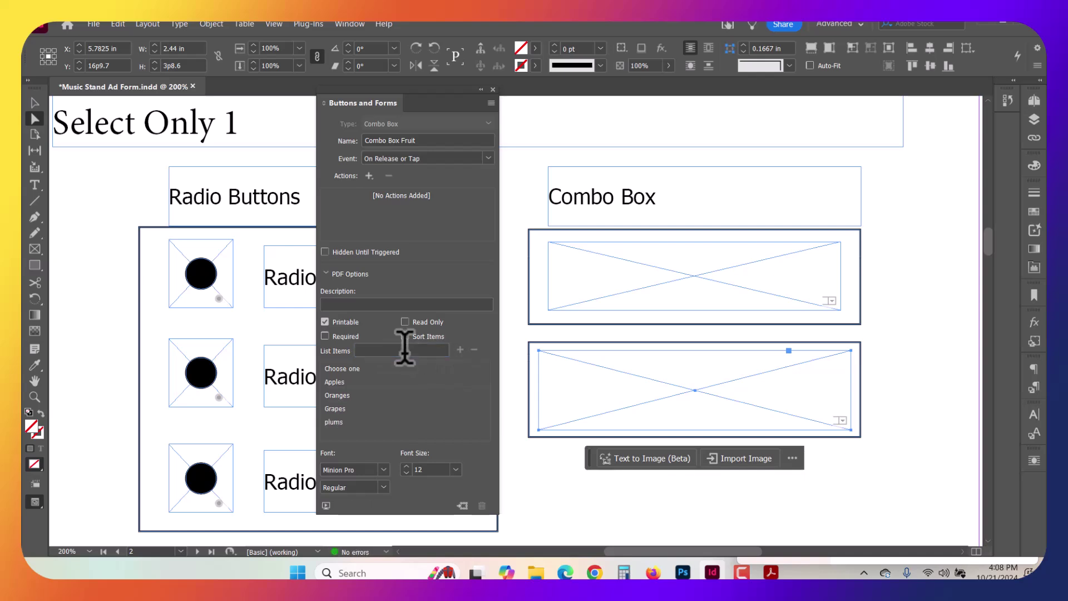
# Move Oranges to the top of the list items and delete the Choose one entry.
pyautogui.click(334, 393)
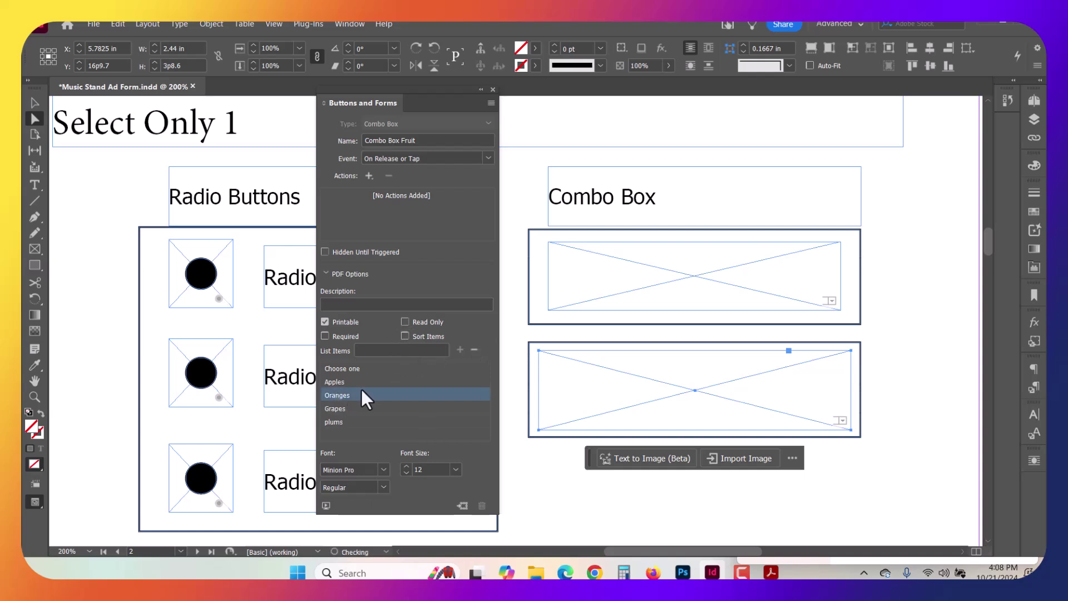
pyautogui.moveTo(369, 392); pyautogui.dragTo(376, 376)
pyautogui.click(359, 380)
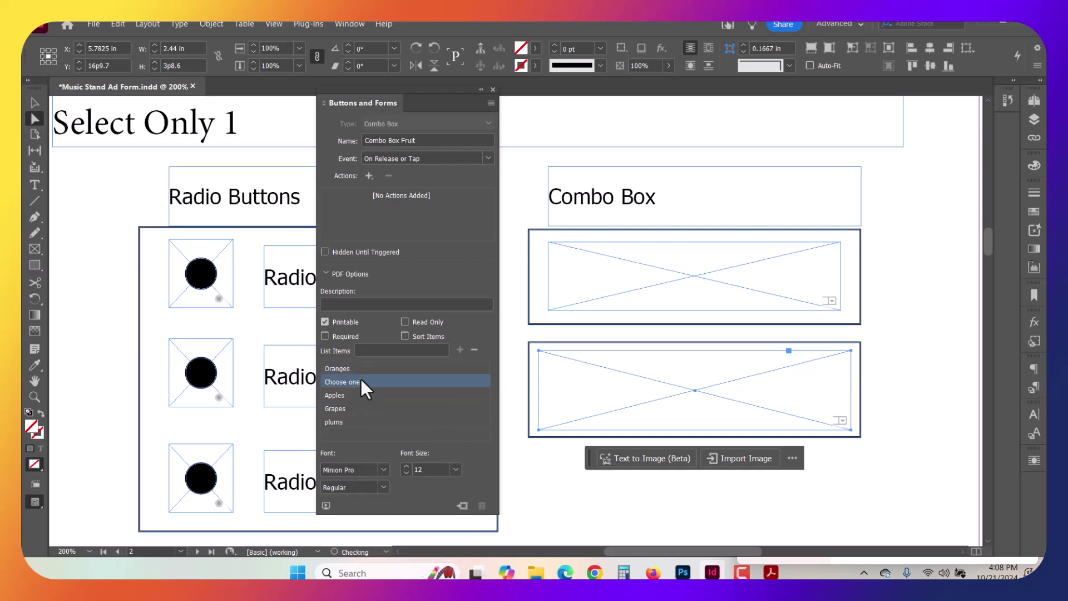
pyautogui.click(474, 350)
pyautogui.click(422, 140)
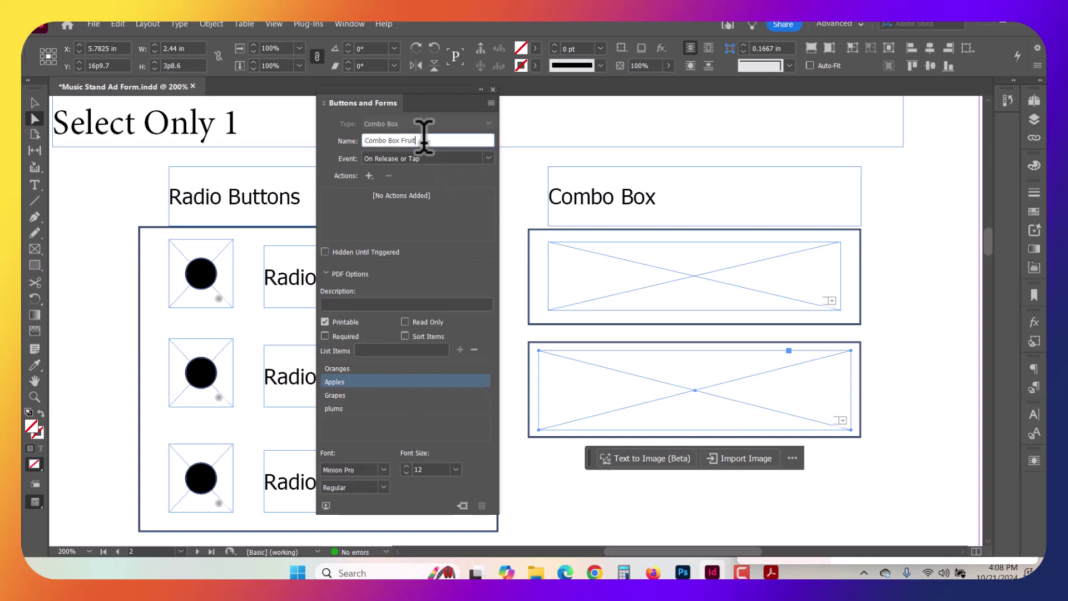
# Move the lower combo box further down, undoing an accidental duplicate.
pyautogui.click(880, 457)
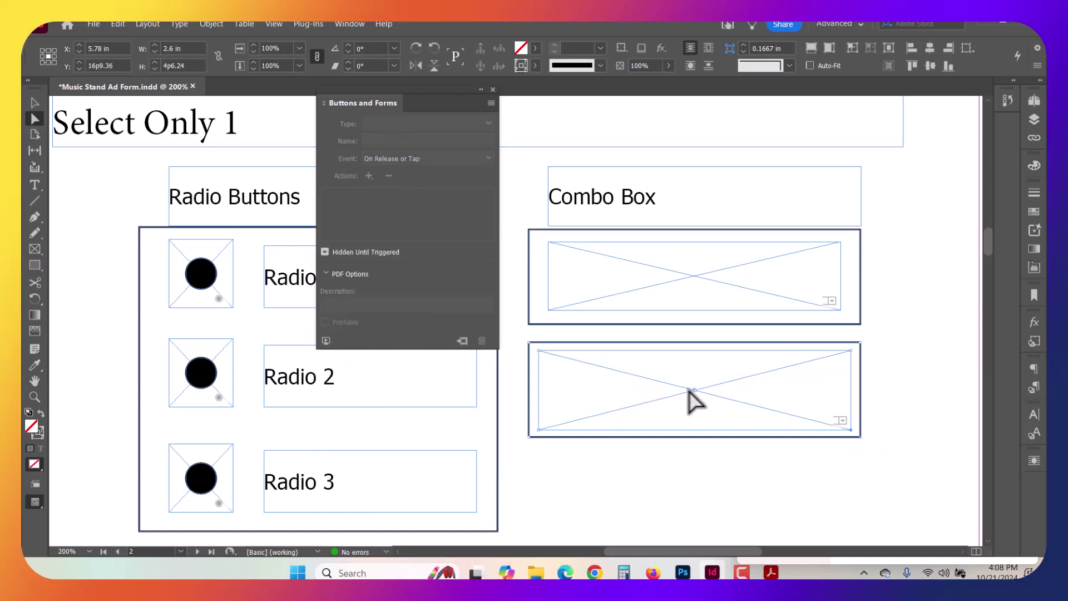
pyautogui.moveTo(693, 401); pyautogui.dragTo(740, 443)
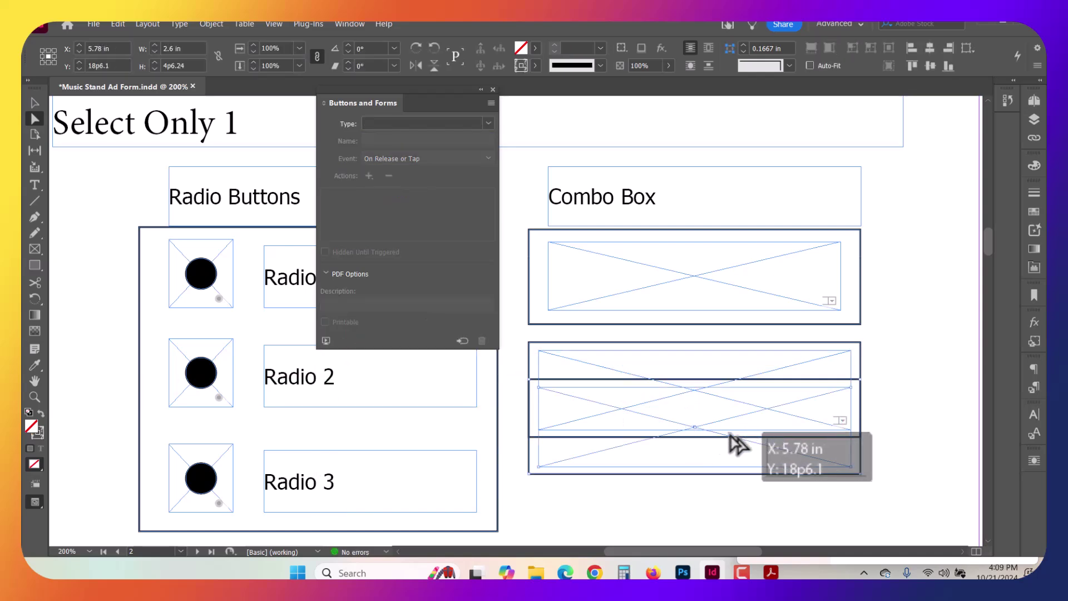
pyautogui.hotkey('ctrl', 'z')
pyautogui.moveTo(718, 401); pyautogui.dragTo(715, 445)
# Alt-drag a copy of the Combo Box heading above it, resize it, and retype it as Choose one fruit.
pyautogui.click(650, 209)
pyautogui.moveTo(646, 193); pyautogui.dragTo(640, 362)
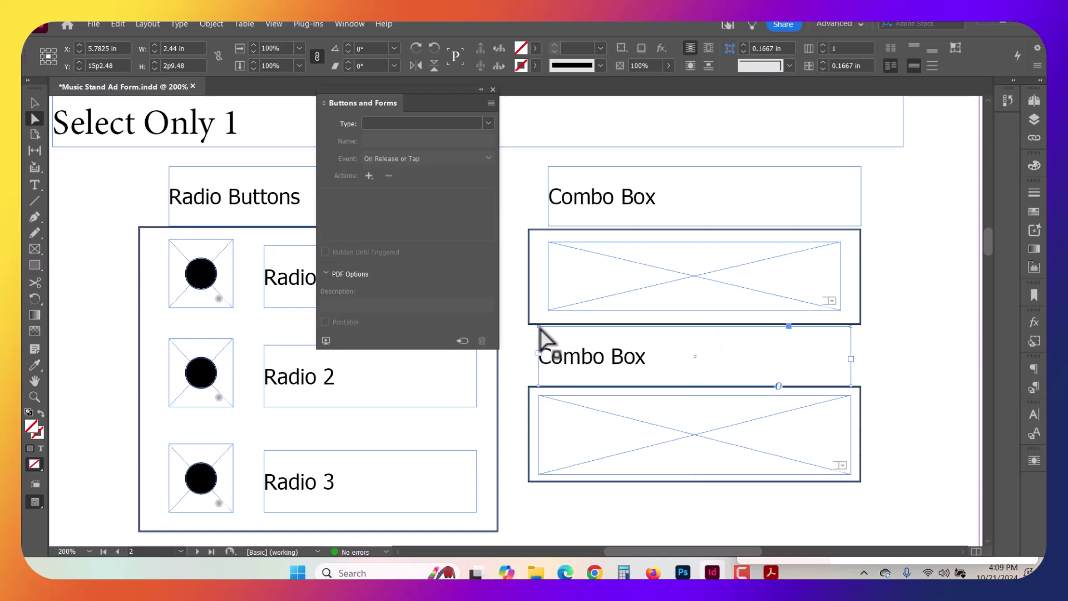
pyautogui.moveTo(539, 334); pyautogui.dragTo(539, 351)
pyautogui.press('v')
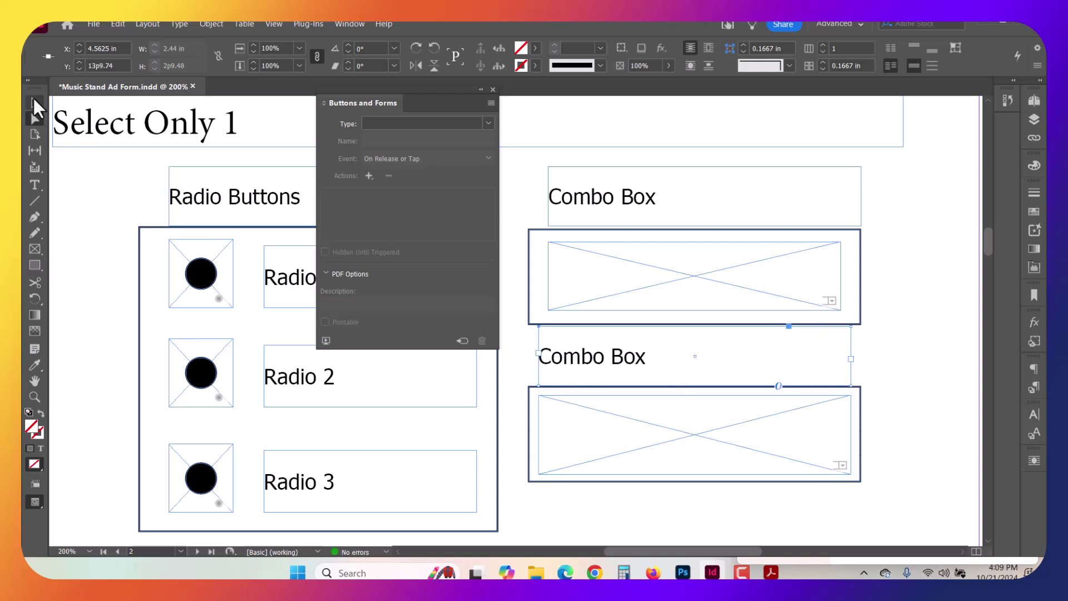
pyautogui.hotkey('ctrl', 'shift', 'a')
pyautogui.click(692, 341)
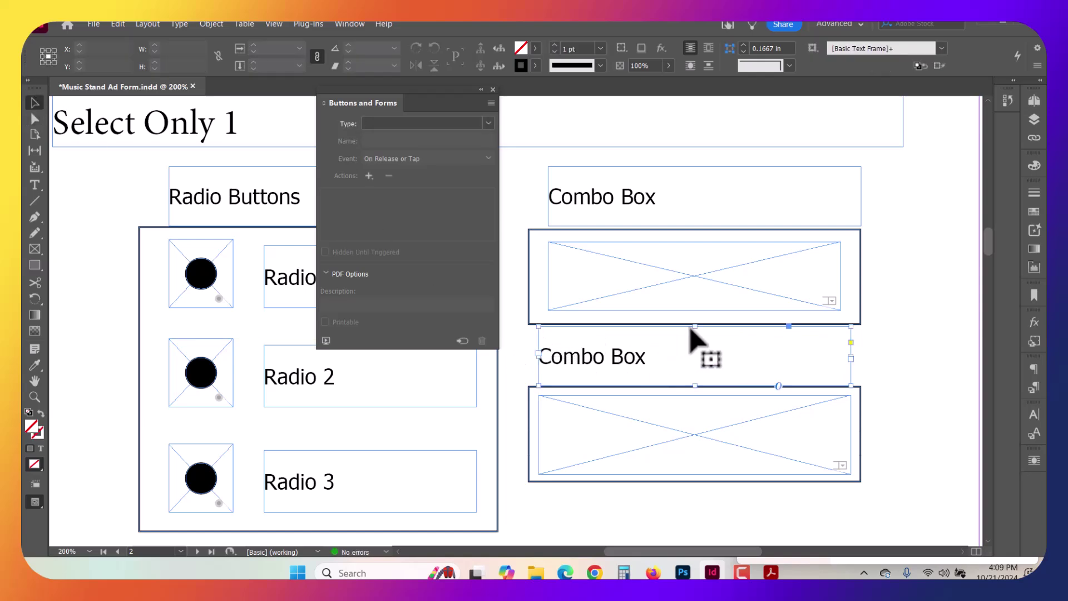
pyautogui.moveTo(694, 327); pyautogui.dragTo(690, 342)
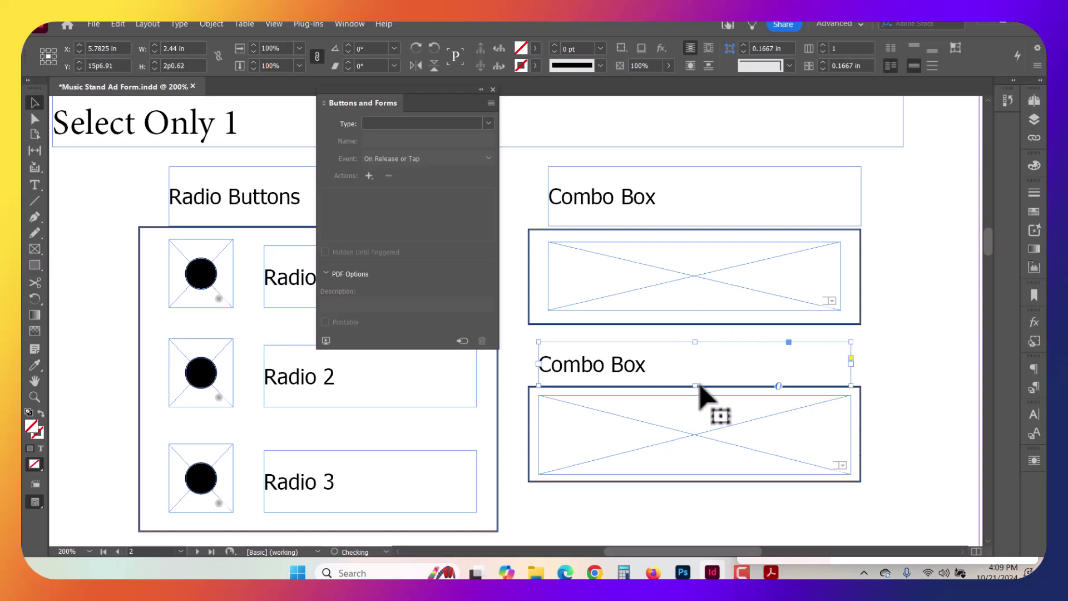
pyautogui.moveTo(695, 385); pyautogui.dragTo(690, 379)
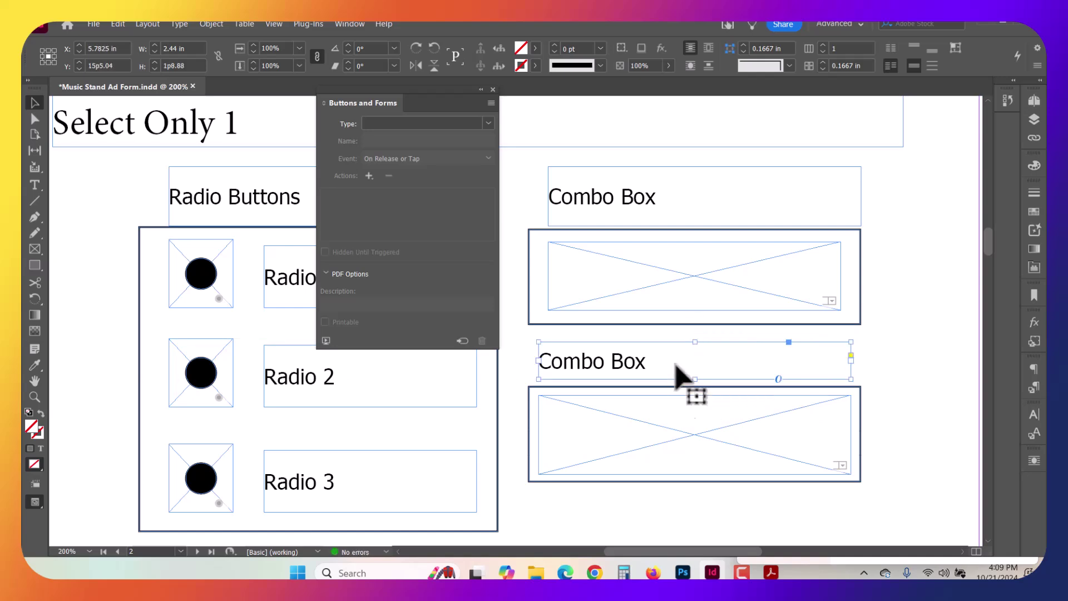
pyautogui.tripleClick(635, 360)
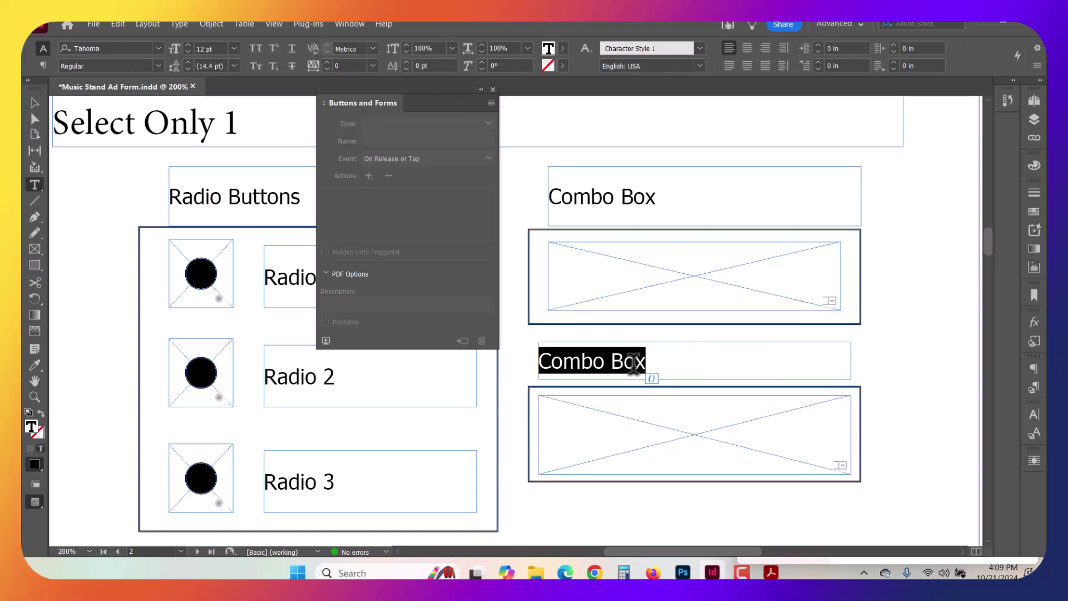
pyautogui.write('Choose one fruit')
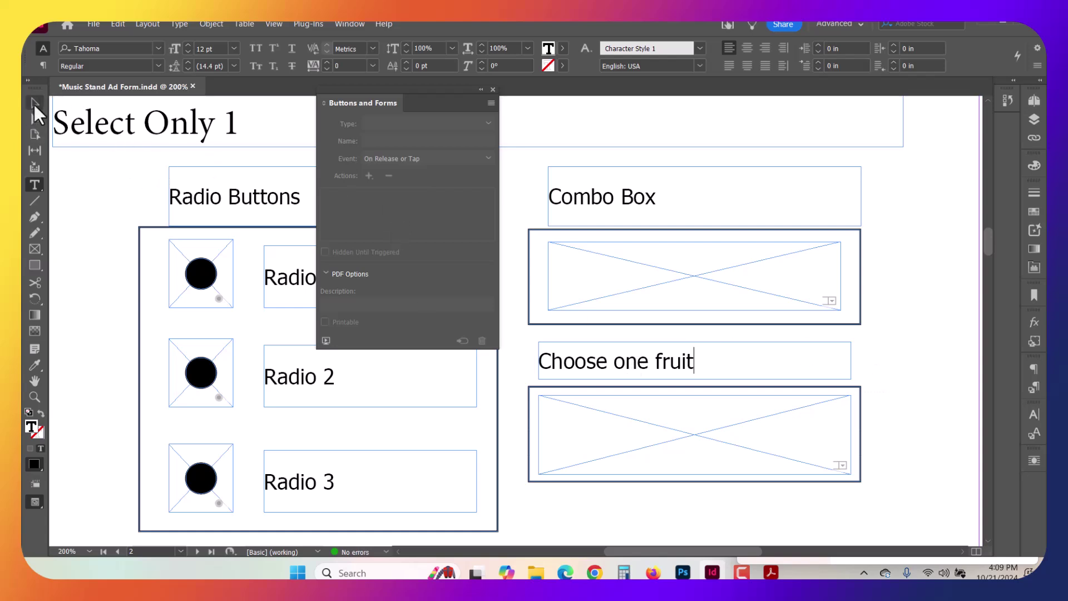
# Save the form document with File > Save.
pyautogui.click(35, 103)
pyautogui.click(94, 24)
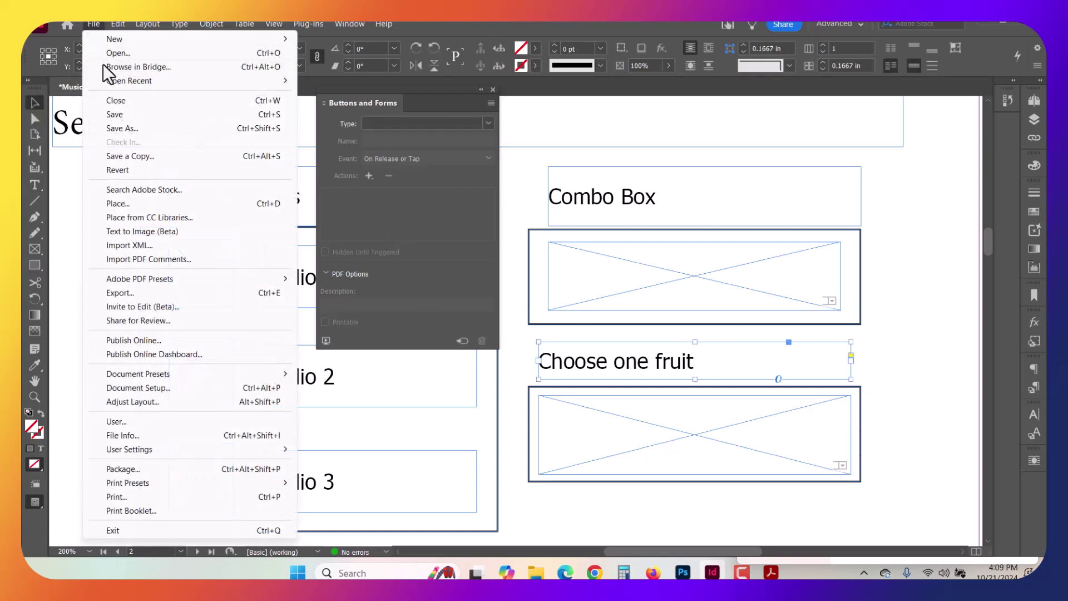
pyautogui.click(114, 118)
# Try exporting as Adobe PDF (Interactive) over Music Stand Ad Form.pdf and dismiss the file-in-use warning.
pyautogui.click(93, 24)
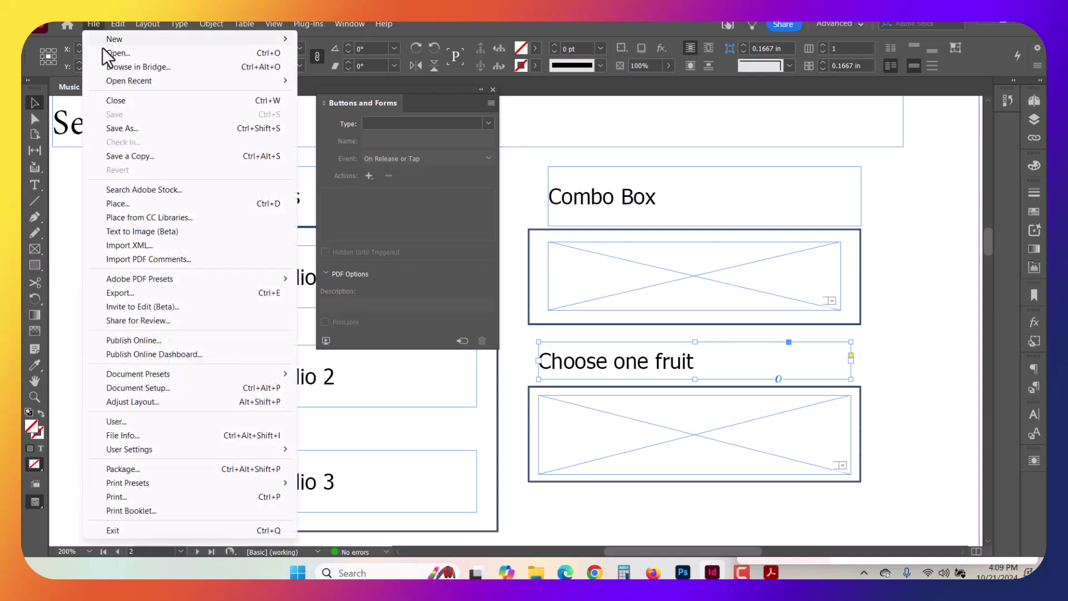
pyautogui.click(120, 293)
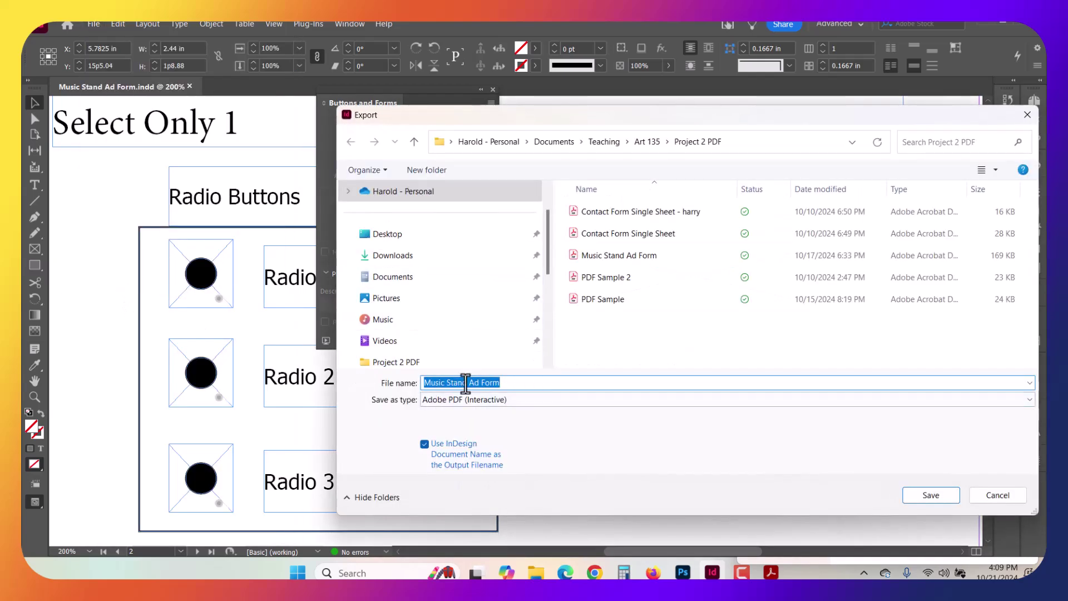
pyautogui.click(496, 398)
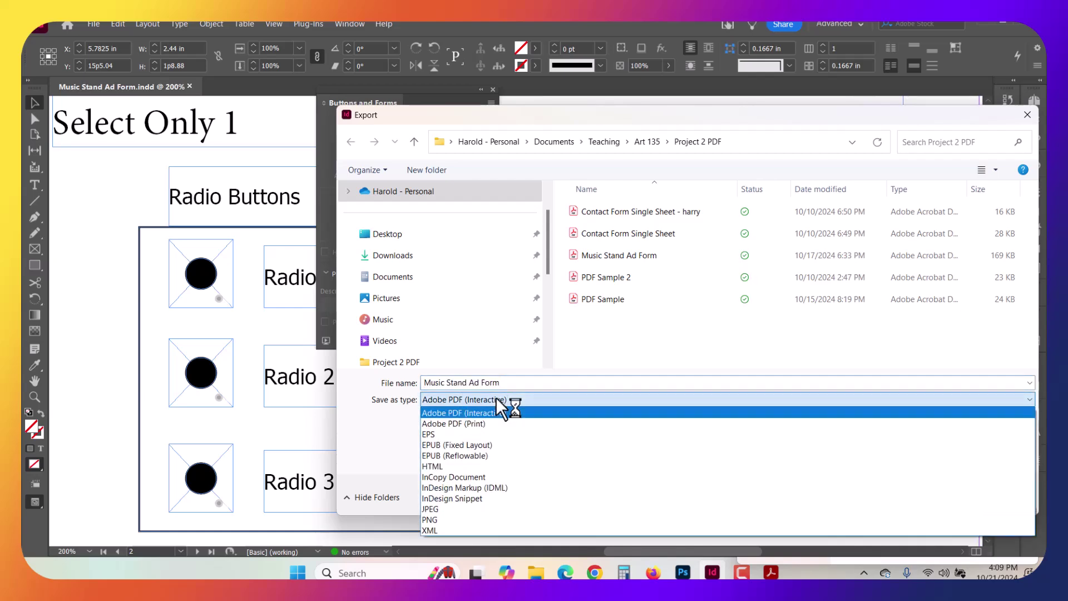
pyautogui.click(501, 412)
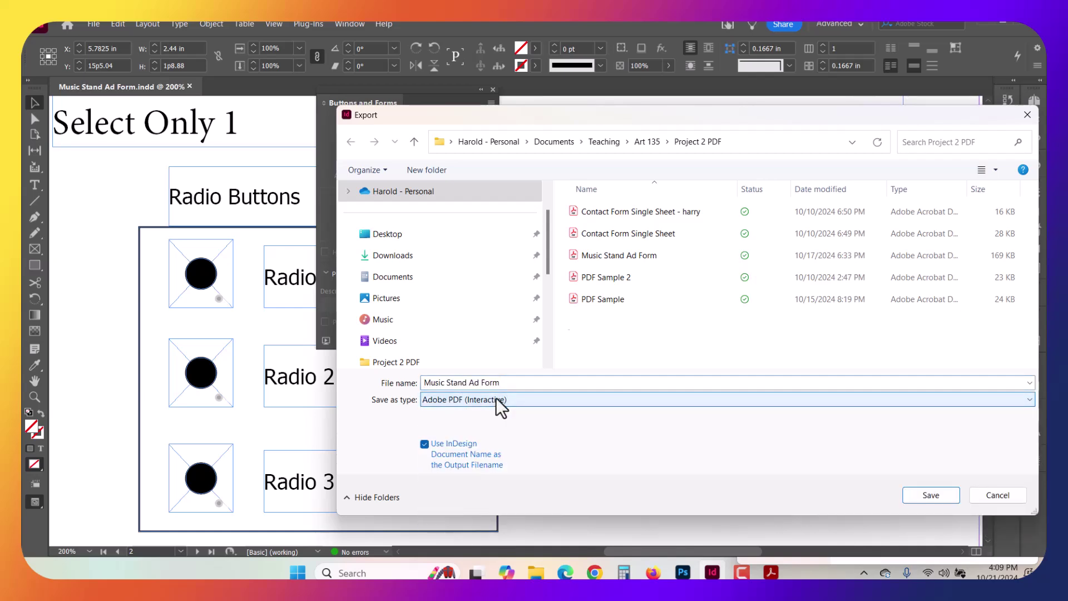
pyautogui.moveTo(706, 124); pyautogui.dragTo(583, 115)
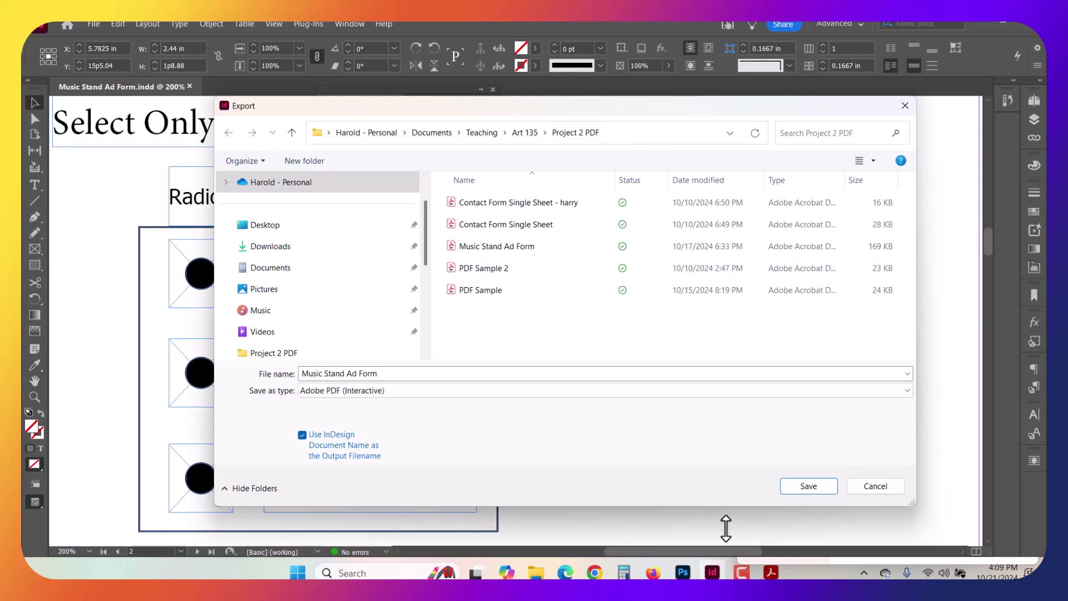
pyautogui.click(806, 487)
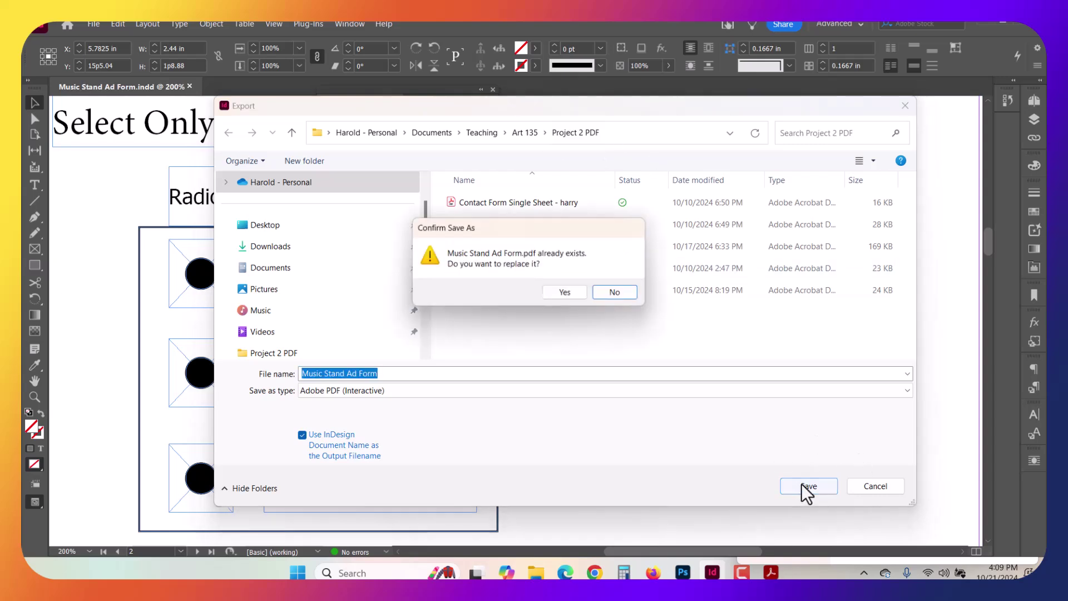
pyautogui.click(558, 293)
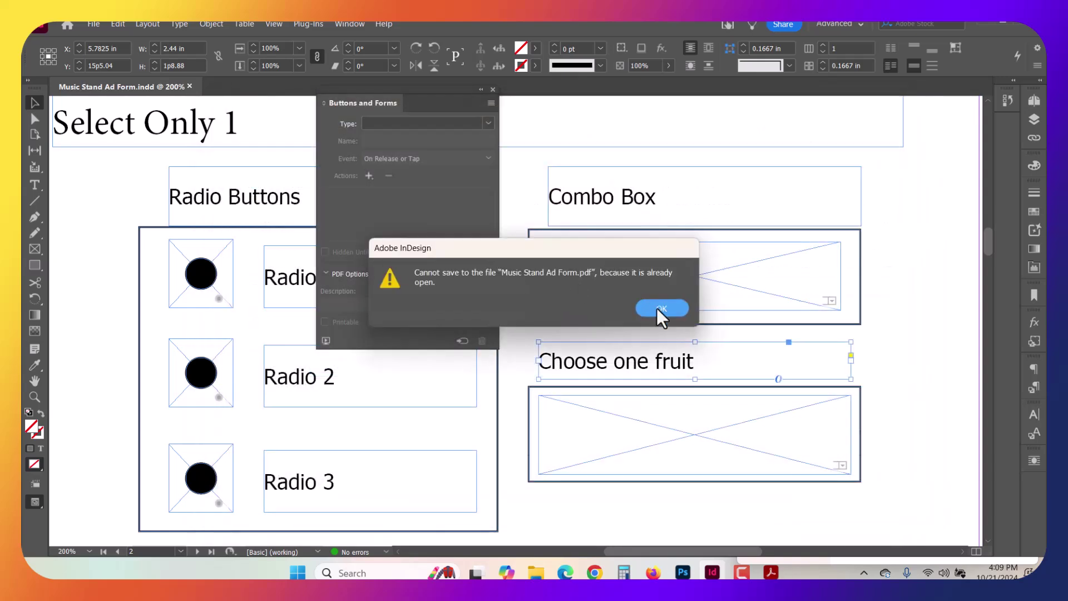
pyautogui.click(661, 310)
# Close Music Stand Ad Form.pdf in Acrobat without saving and minimize Acrobat.
pyautogui.click(771, 572)
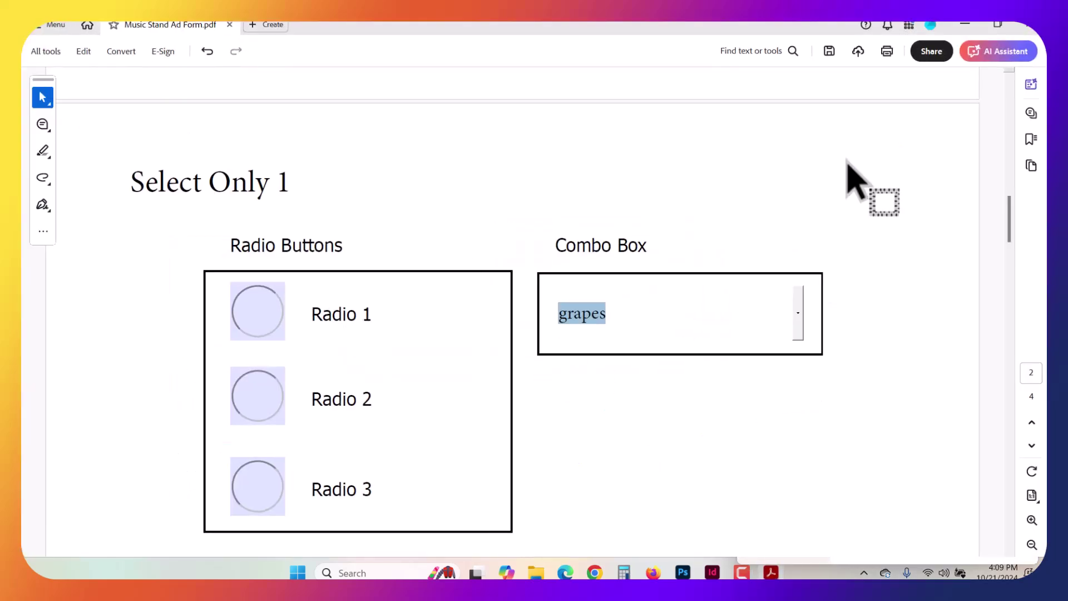
pyautogui.click(229, 25)
pyautogui.click(588, 322)
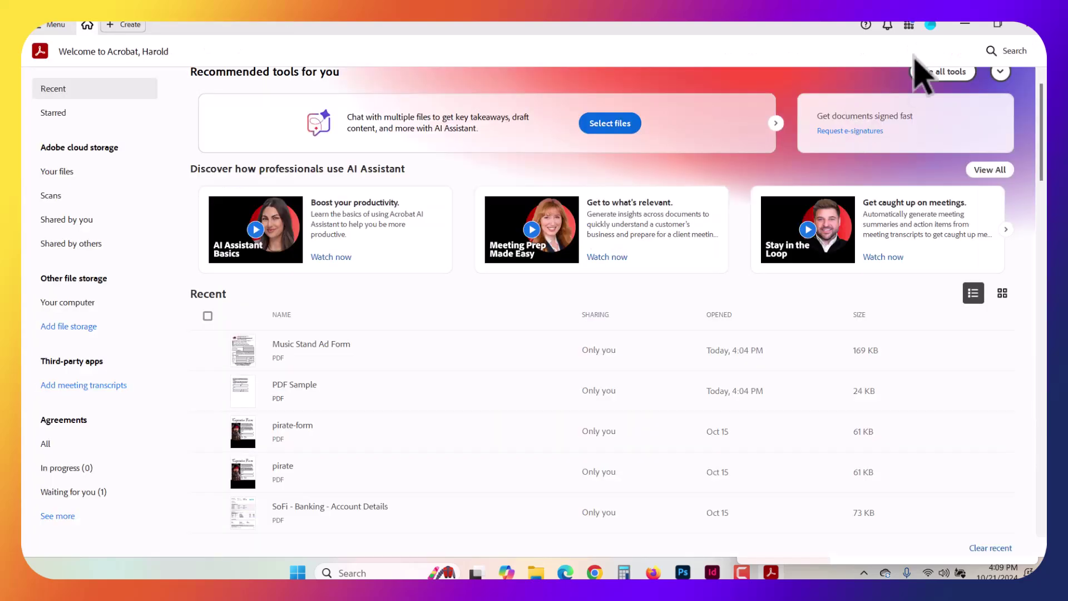
pyautogui.click(966, 25)
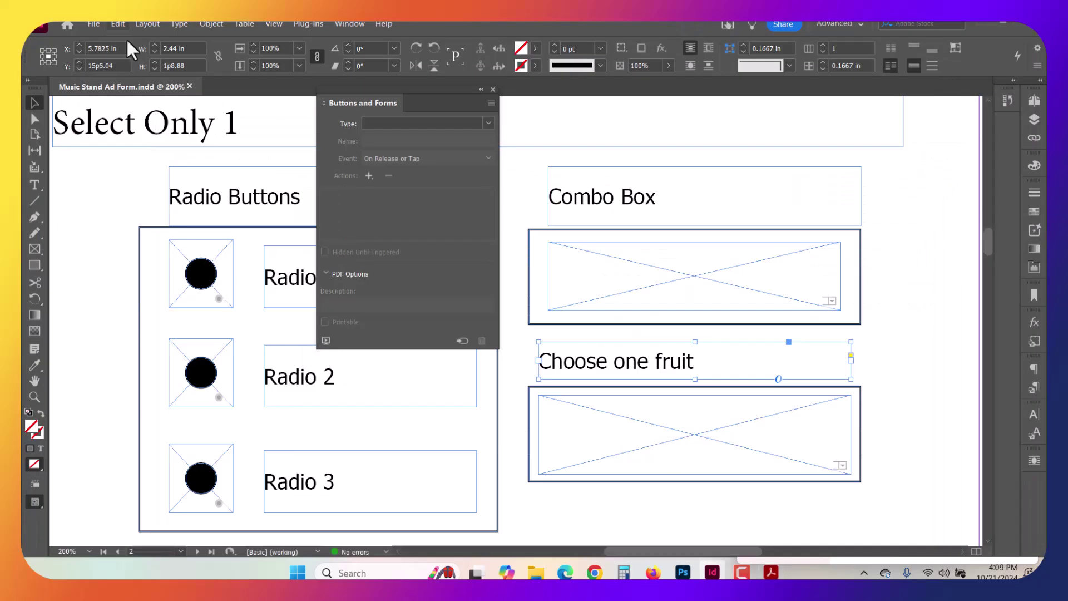
# Export again as Adobe PDF (Interactive), replacing Music Stand Ad Form.pdf, and view it in Acrobat.
pyautogui.hotkey('ctrl', 'e')
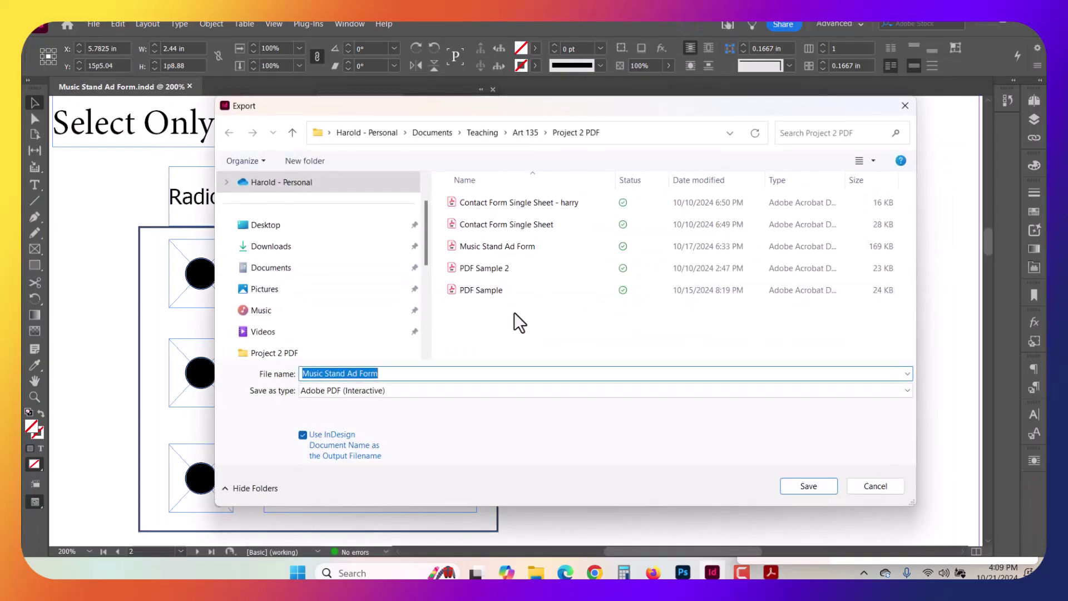
pyautogui.click(809, 488)
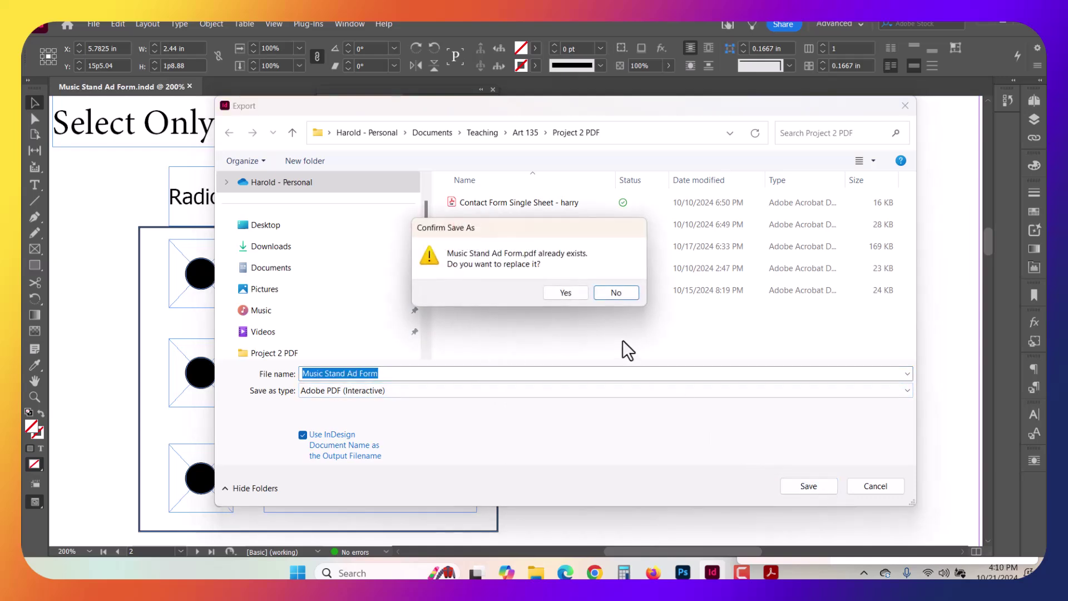
pyautogui.click(566, 293)
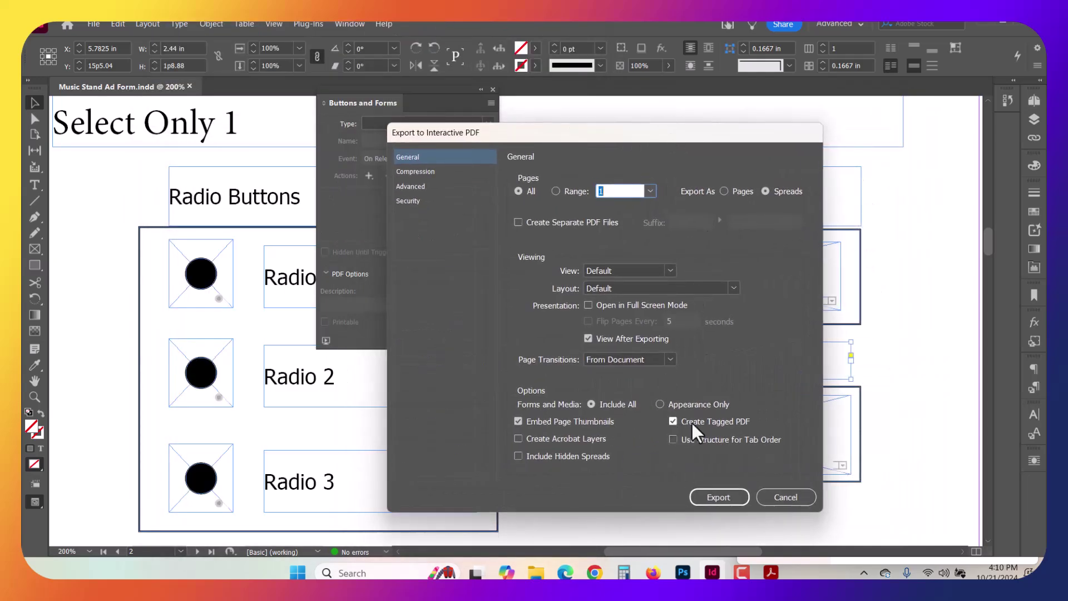
pyautogui.click(700, 423)
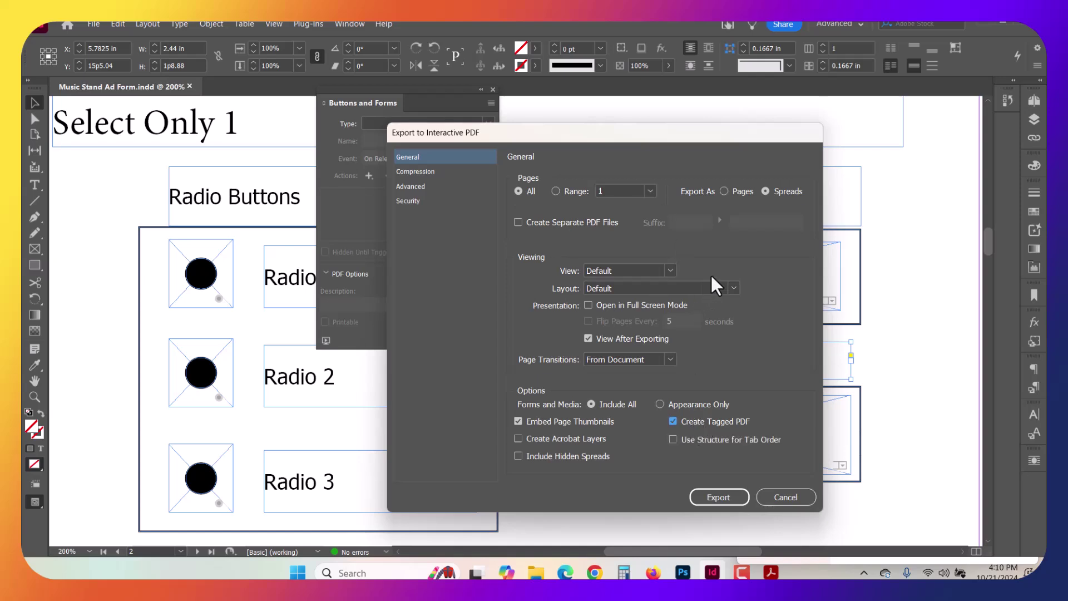
pyautogui.click(718, 497)
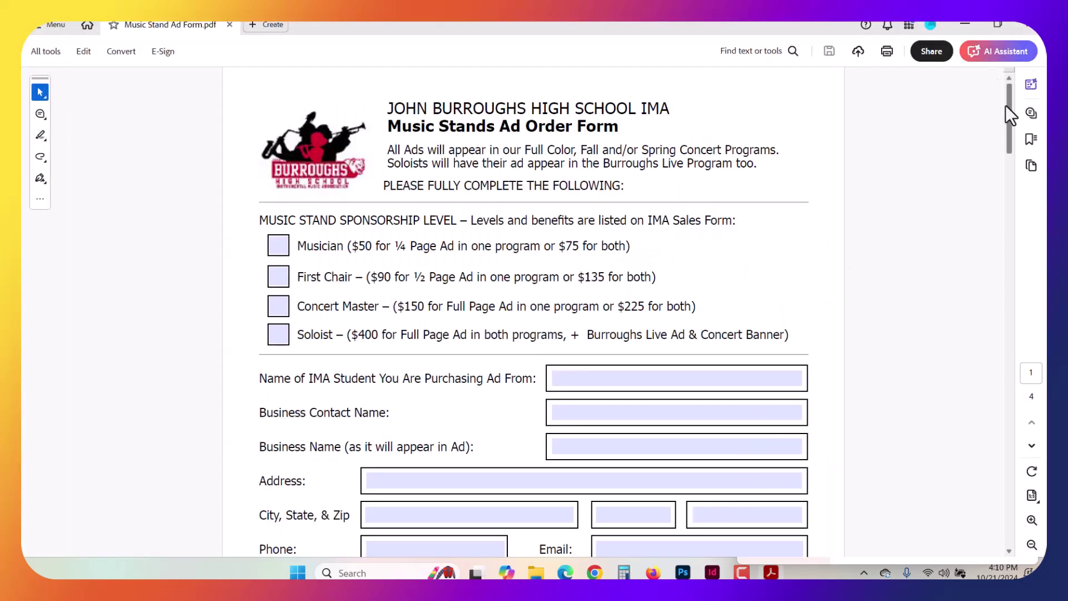
# Try the Choose one fruit dropdown in Acrobat, picking Oranges and then plums.
pyautogui.moveTo(1006, 105); pyautogui.dragTo(961, 212)
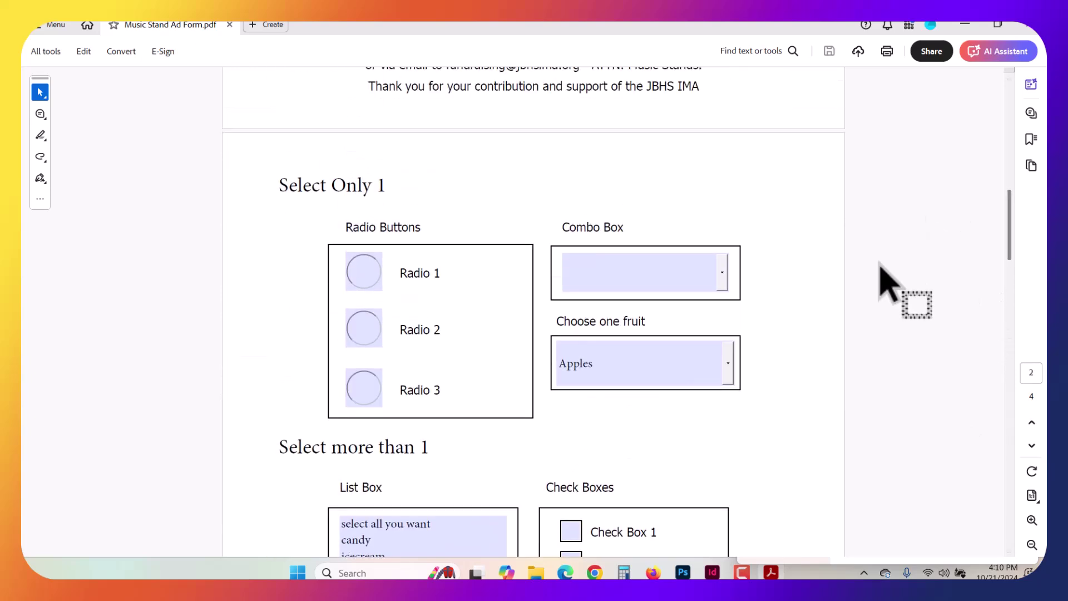
pyautogui.click(646, 263)
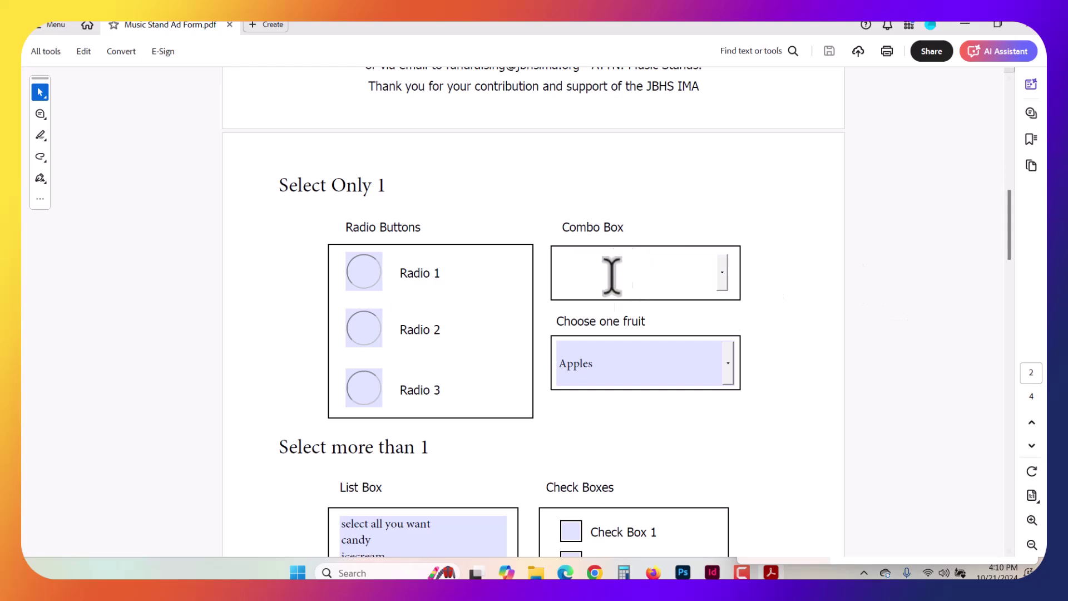
pyautogui.click(654, 367)
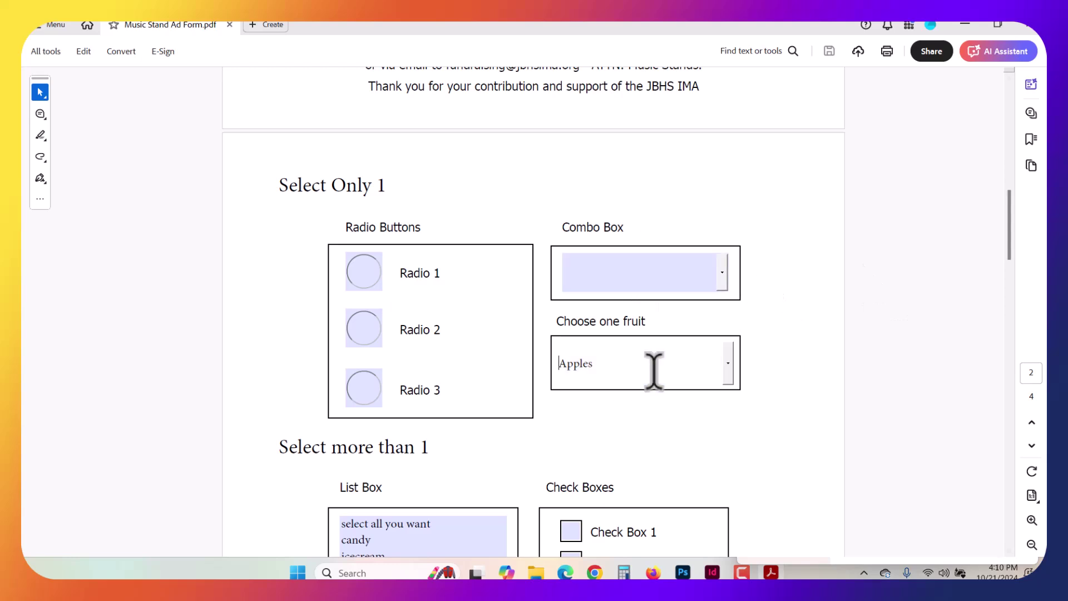
pyautogui.click(728, 369)
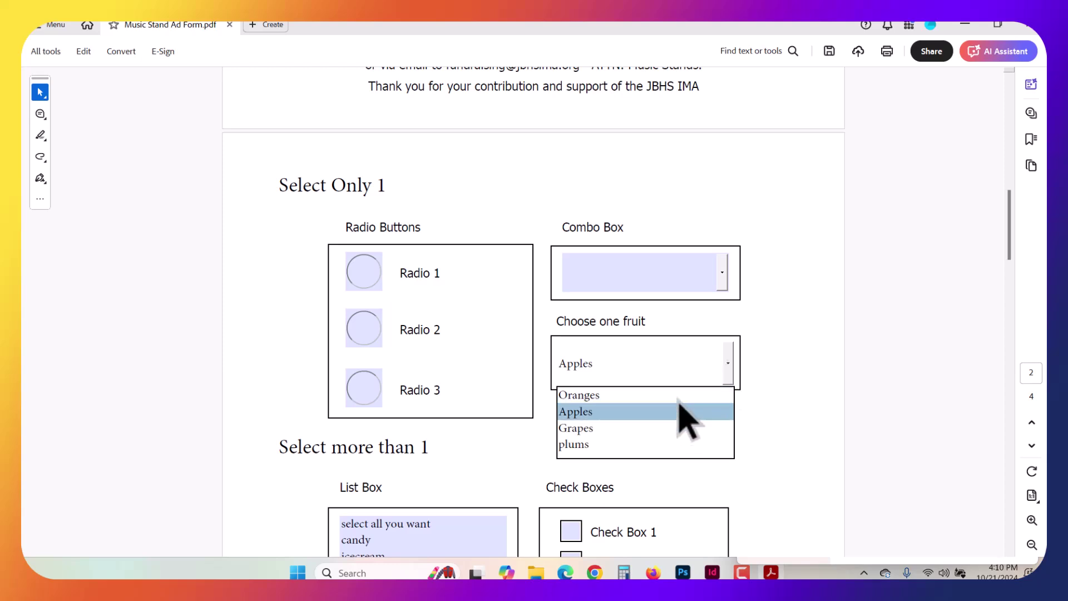
pyautogui.click(695, 393)
pyautogui.click(728, 365)
pyautogui.click(659, 444)
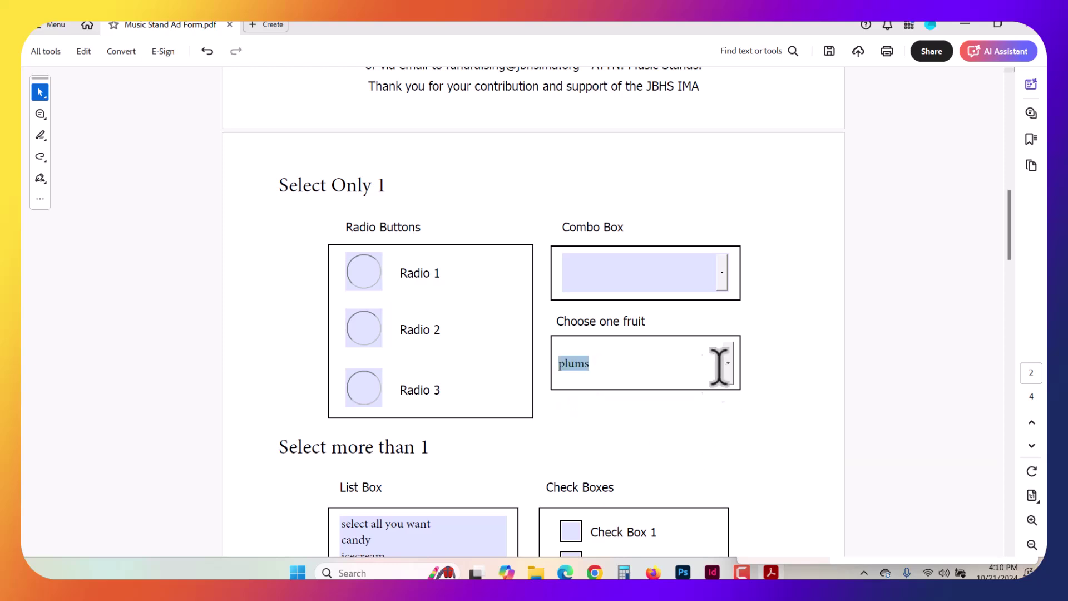
# Switch the fruit to Apples, then settle on Grapes and click back into the field.
pyautogui.click(729, 367)
pyautogui.click(668, 412)
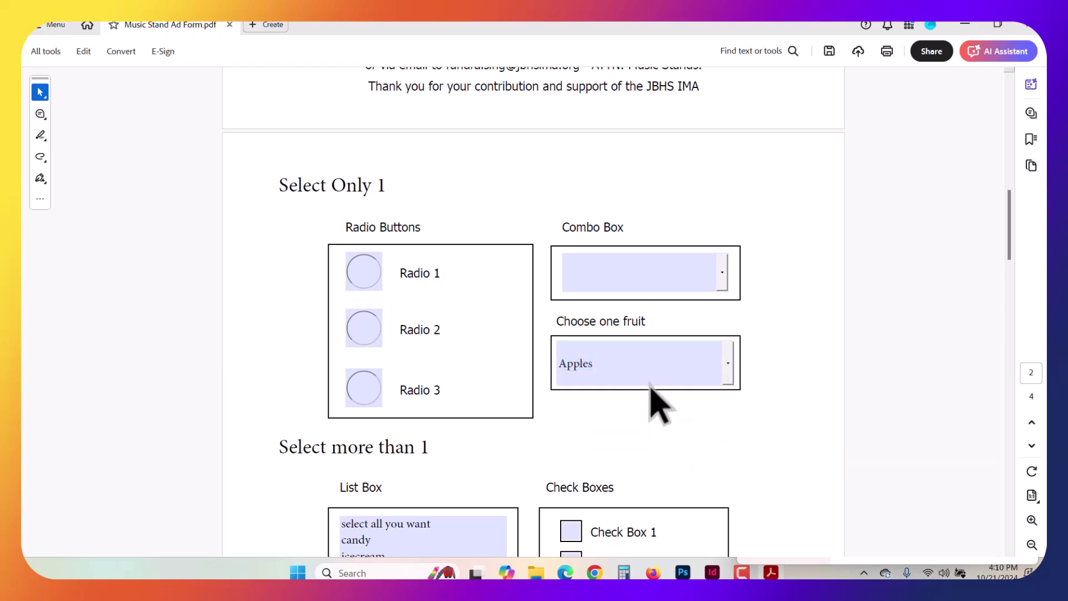
pyautogui.click(728, 365)
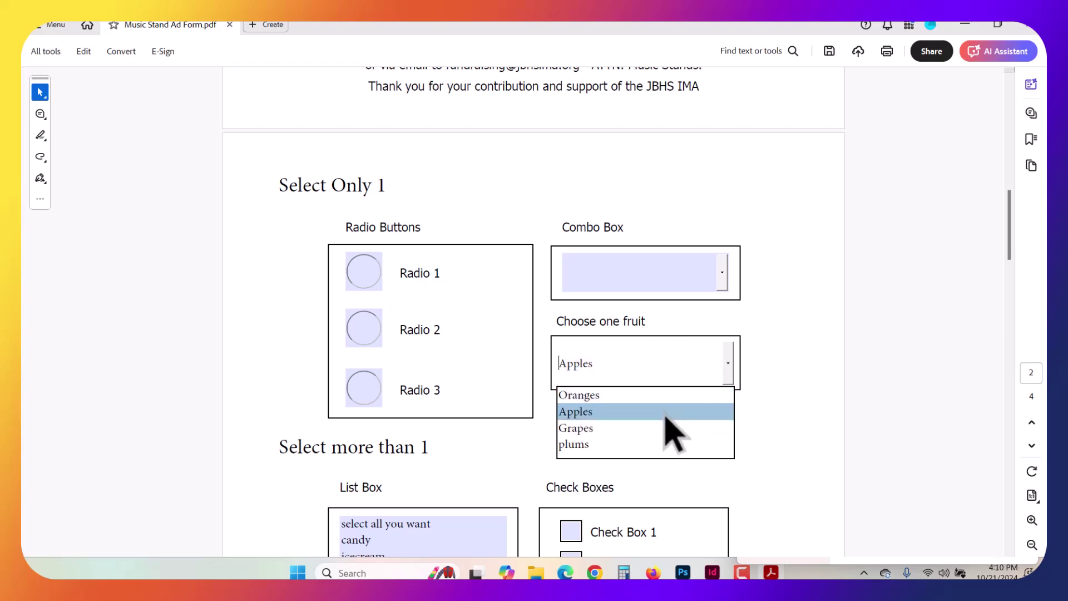
pyautogui.click(667, 410)
pyautogui.click(726, 364)
pyautogui.click(690, 410)
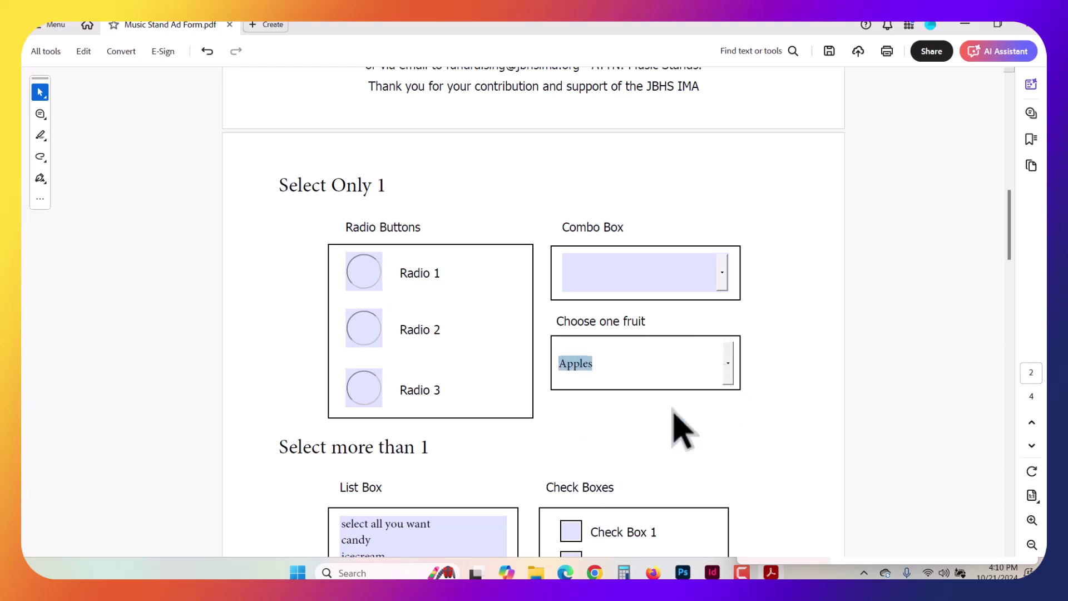
pyautogui.click(703, 365)
pyautogui.click(727, 368)
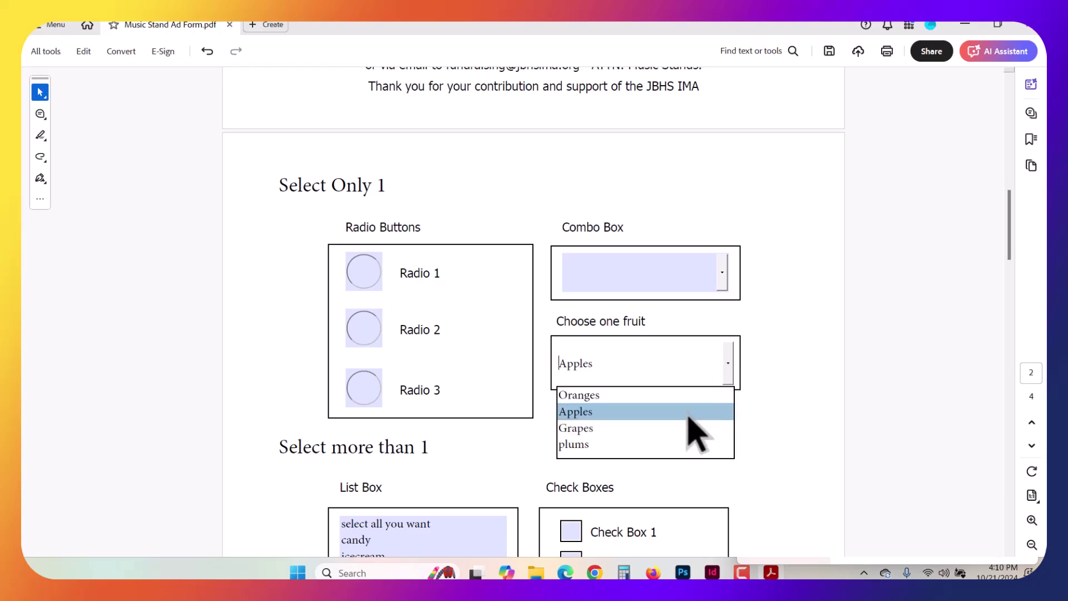
pyautogui.click(690, 427)
pyautogui.click(652, 415)
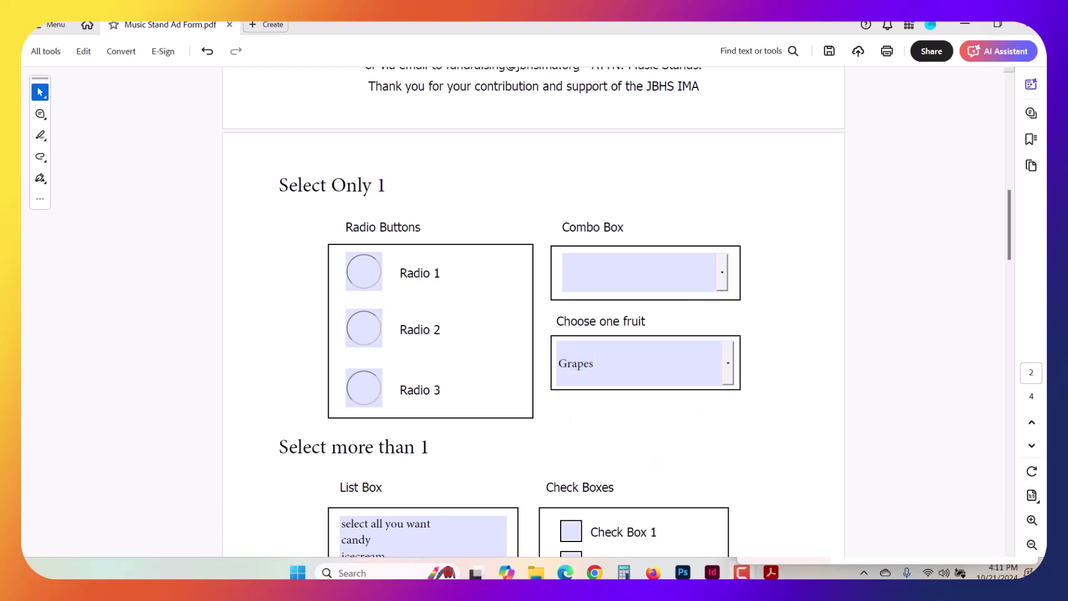
pyautogui.click(642, 359)
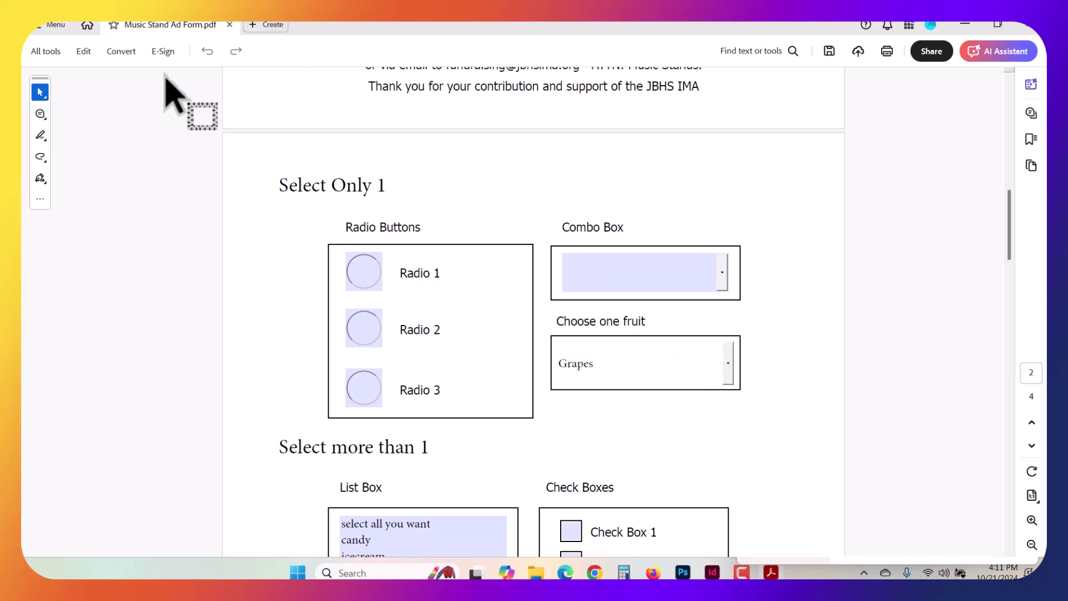
# Close the form PDF without saving changes and reopen Music Stand Ad Form from Recent.
pyautogui.click(230, 25)
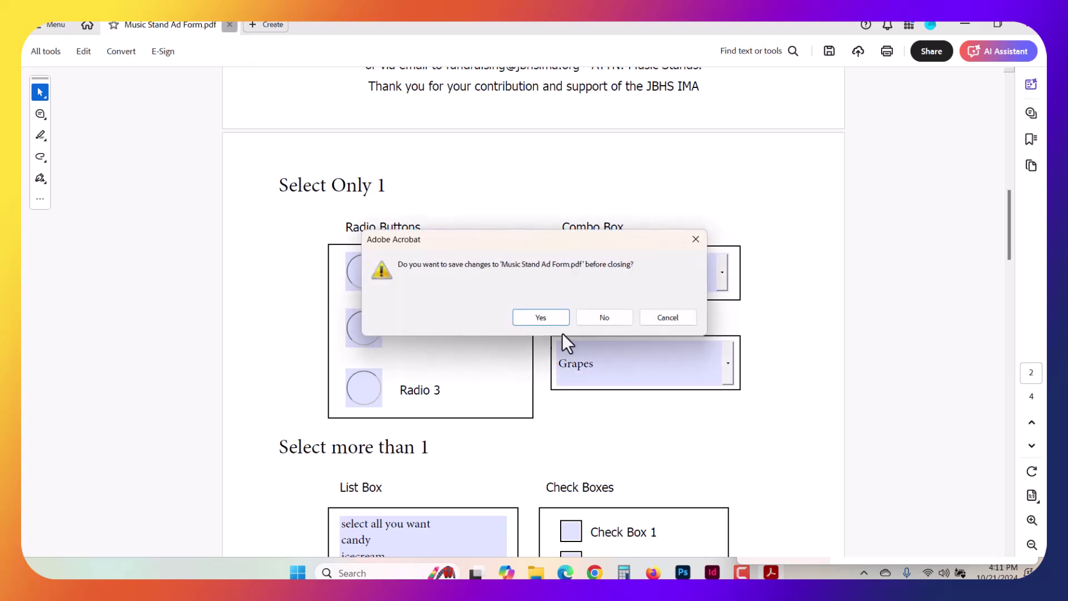
pyautogui.click(604, 317)
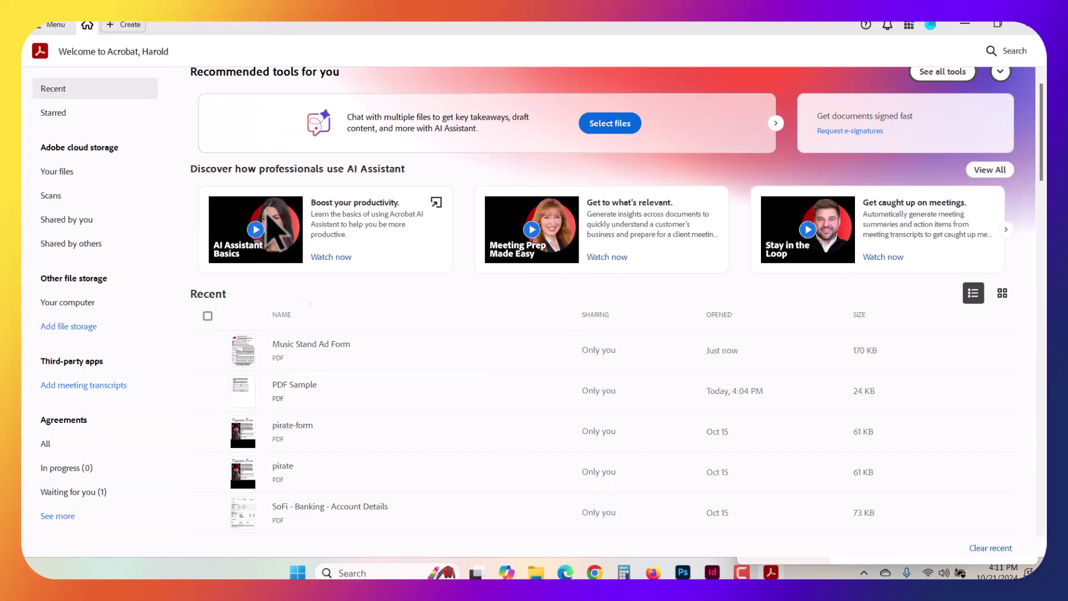
pyautogui.click(320, 354)
# On page 2, check the Combo Box list, still preset to Apples, then return to InDesign.
pyautogui.scroll(-6, 579, 356)
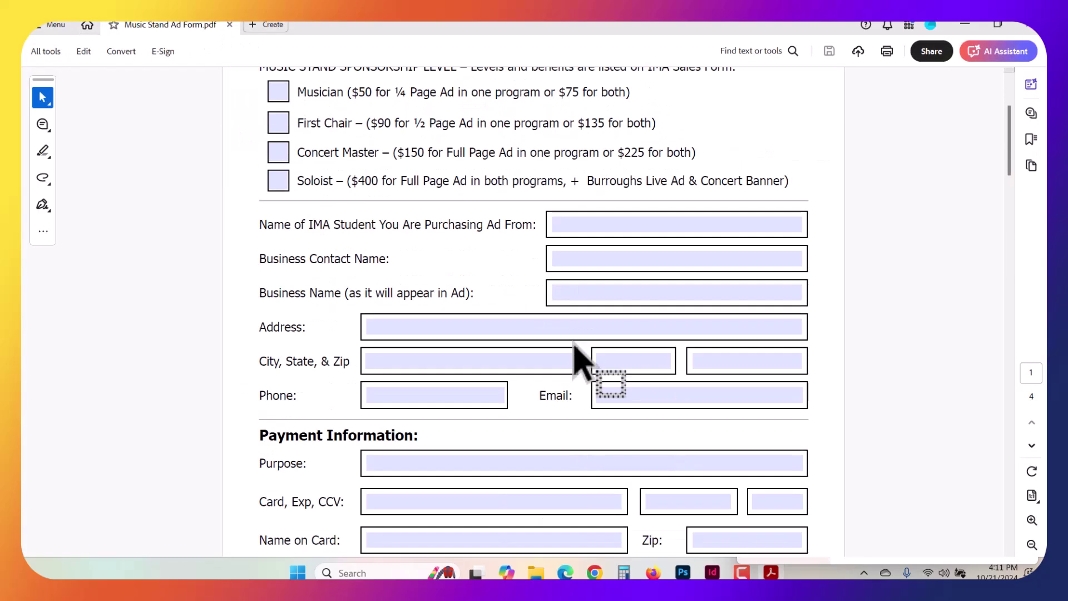
pyautogui.scroll(-7, 578, 357)
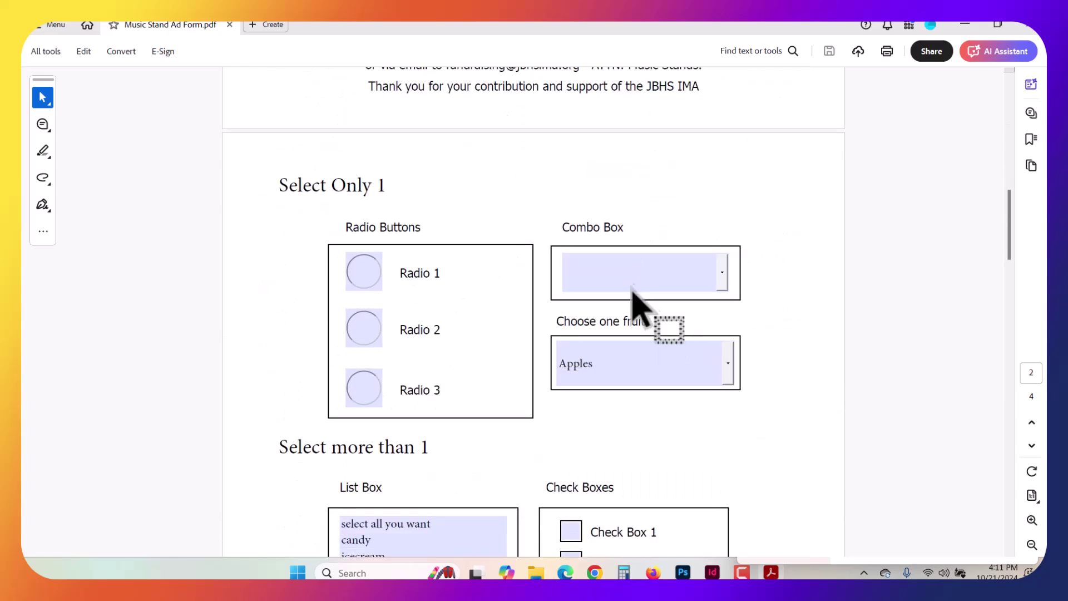
pyautogui.click(722, 275)
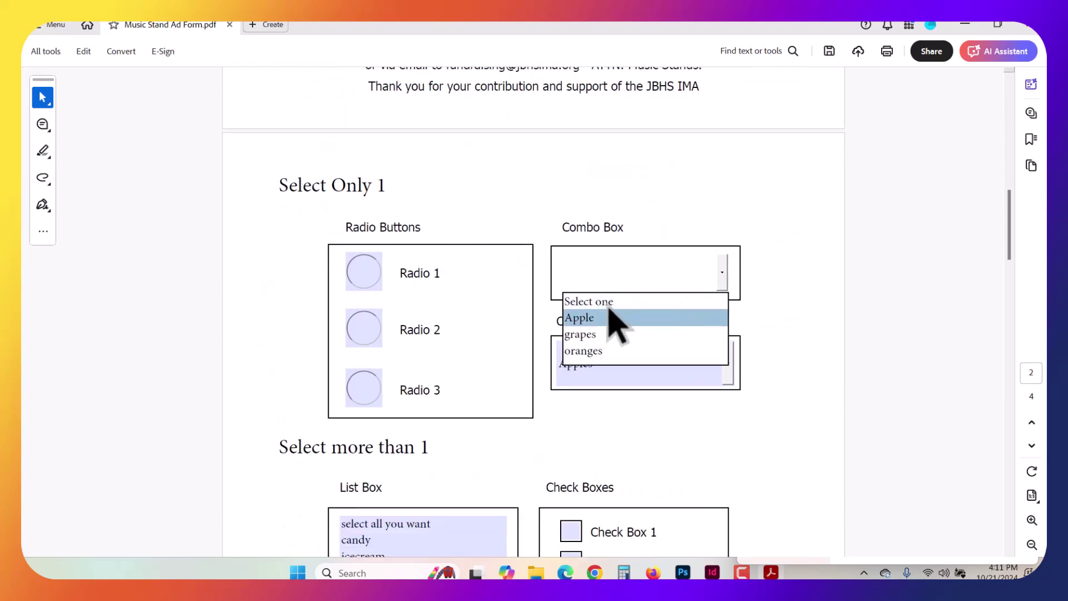
pyautogui.click(600, 369)
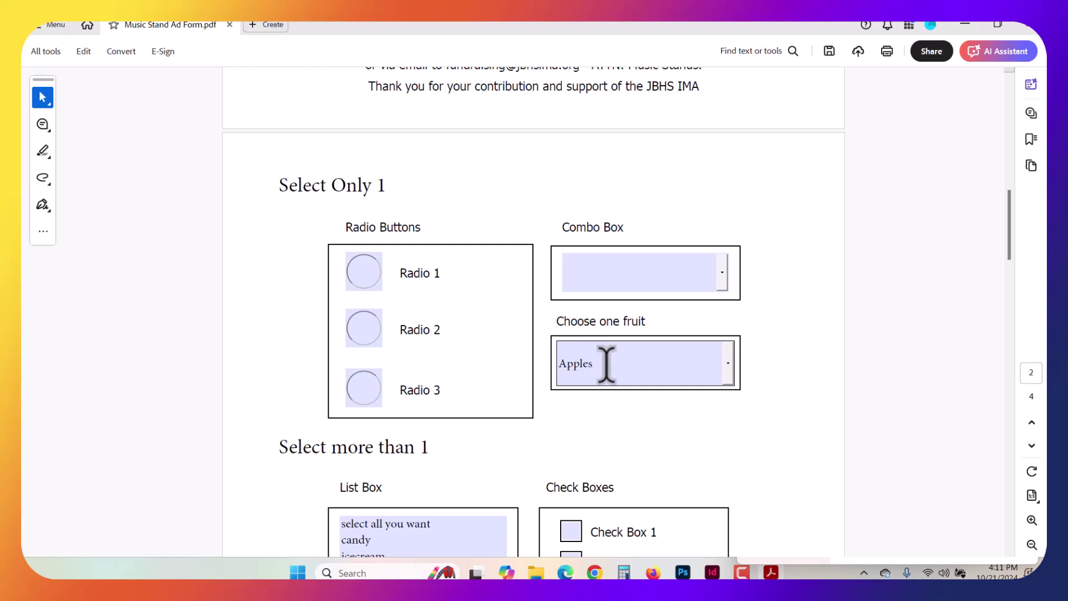
pyautogui.click(712, 572)
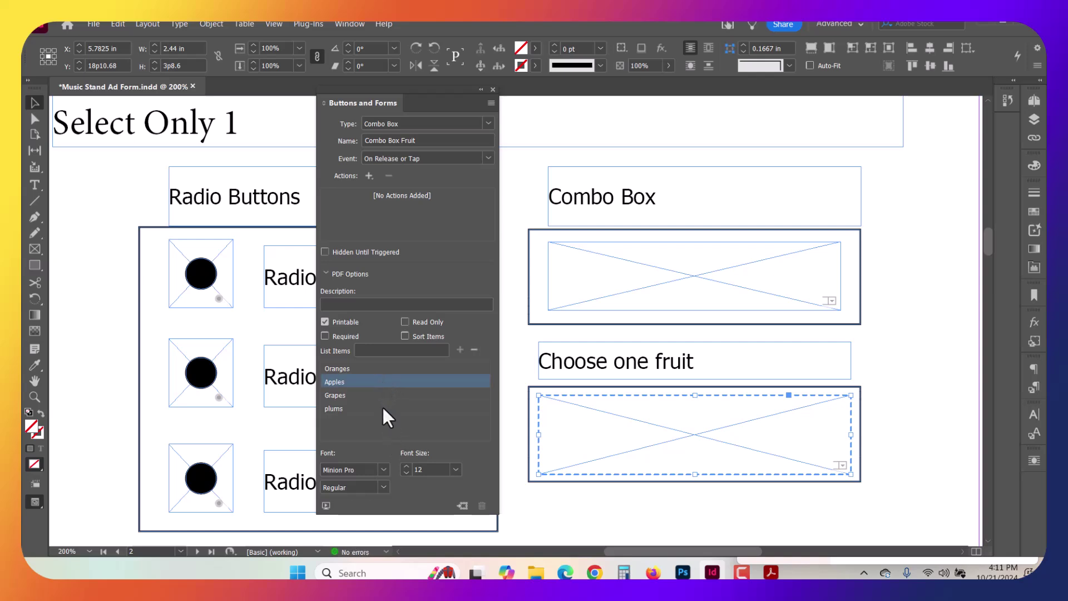
# Clear Apples as the default item in the Combo Box Fruit field's List Items.
pyautogui.click(382, 406)
pyautogui.click(376, 387)
pyautogui.click(375, 393)
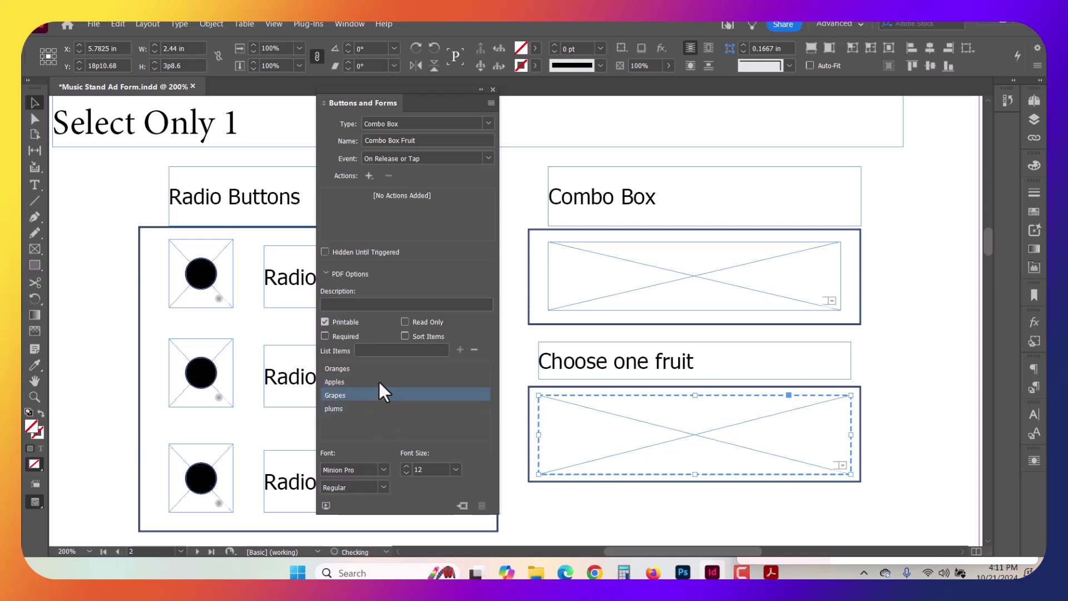
pyautogui.click(381, 384)
pyautogui.click(375, 428)
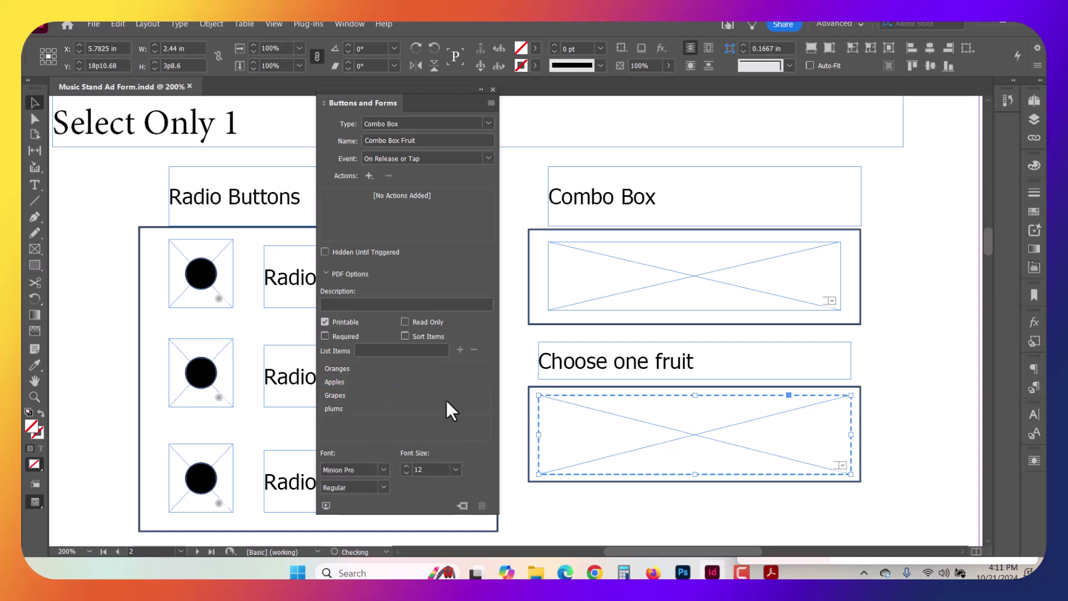
# Close the open form PDF in Acrobat without saving changes.
pyautogui.click(771, 573)
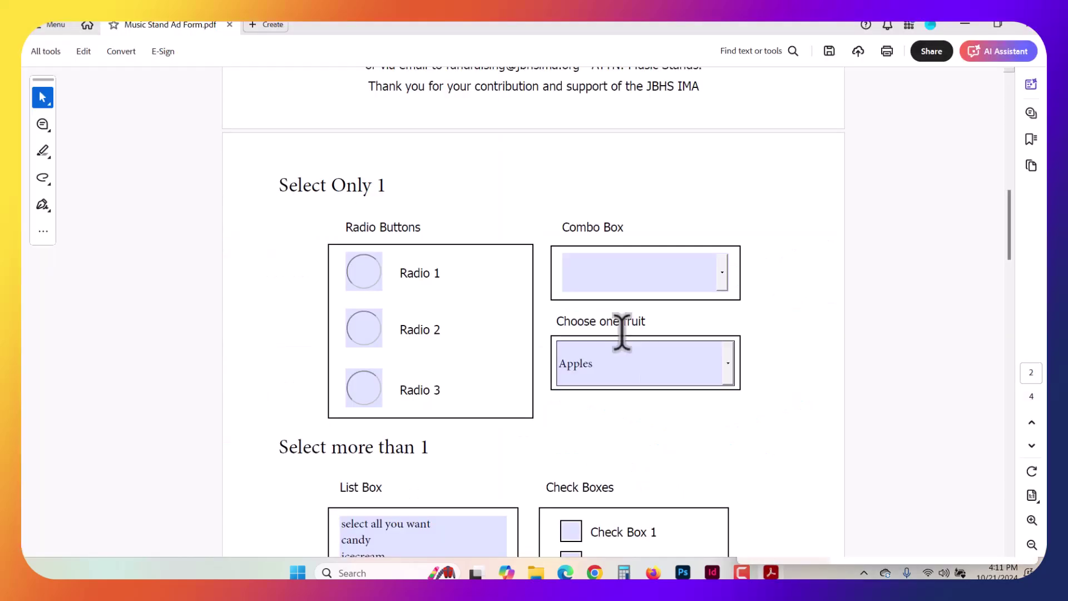
pyautogui.click(229, 24)
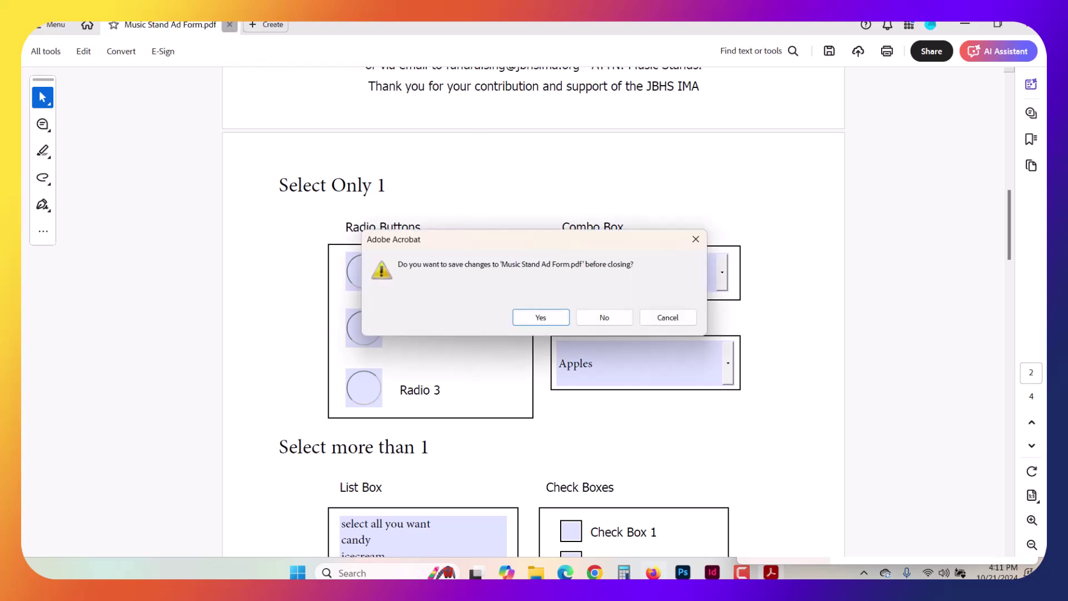
pyautogui.click(592, 316)
pyautogui.click(712, 572)
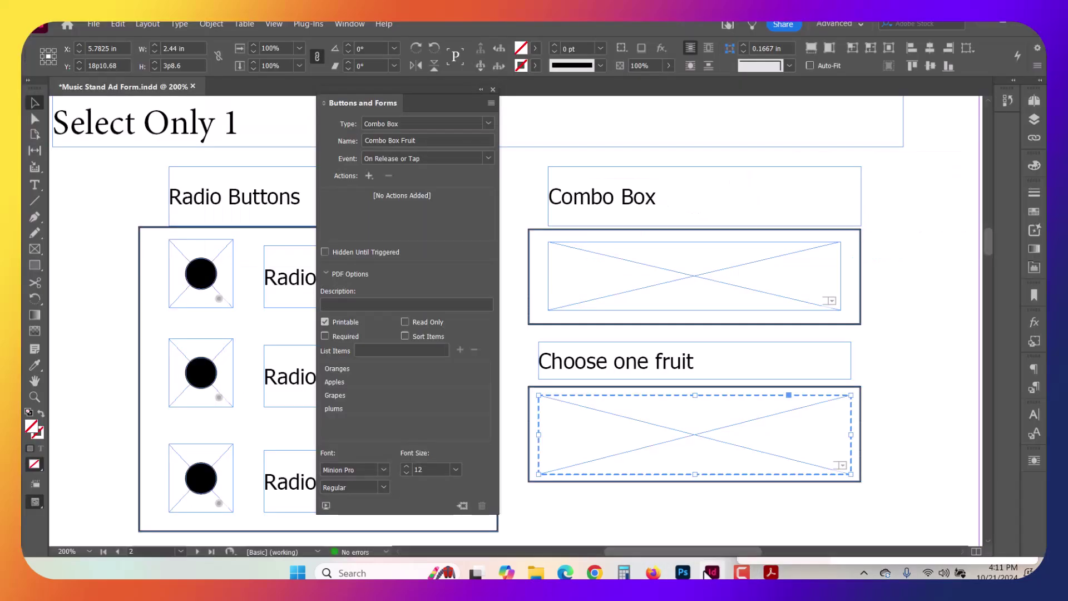
# Deselect the combo box and export an interactive PDF overwriting Music Stand Ad Form.pdf.
pyautogui.click(502, 374)
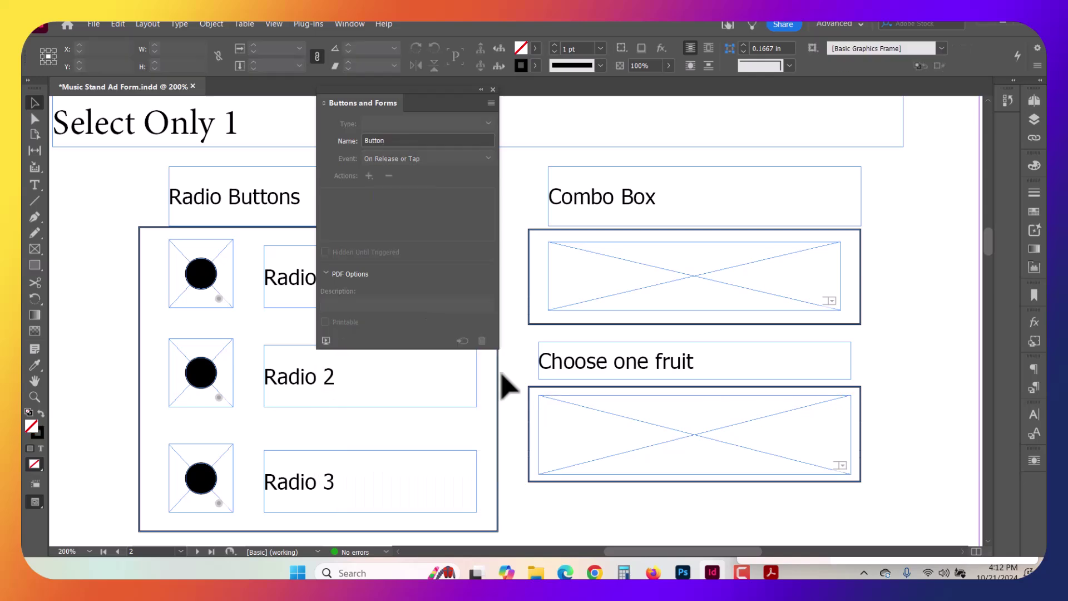
pyautogui.hotkey('ctrl', 'e')
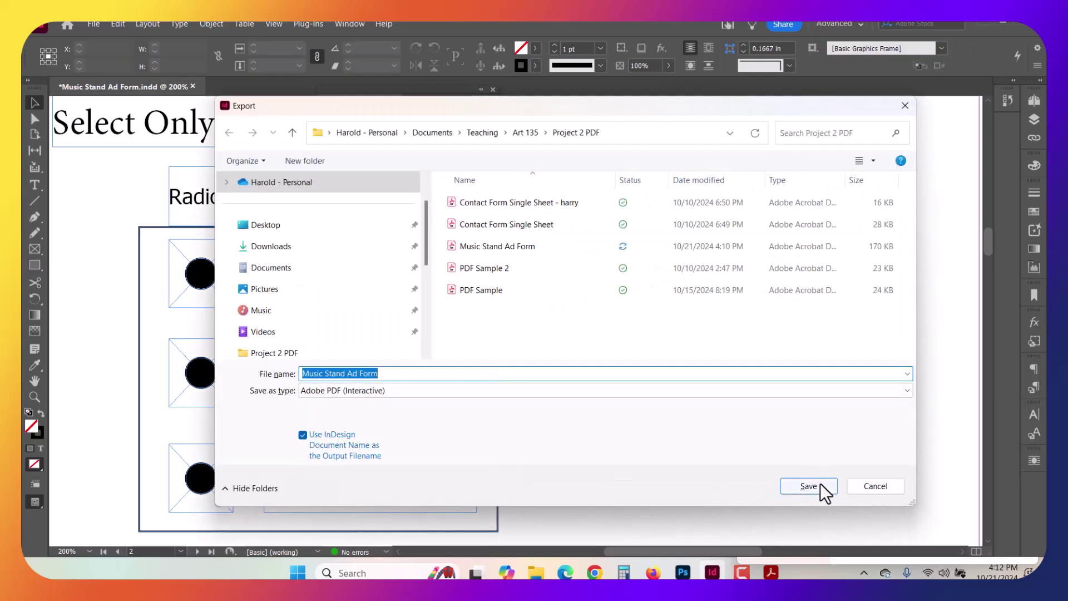
pyautogui.click(810, 487)
pyautogui.click(579, 295)
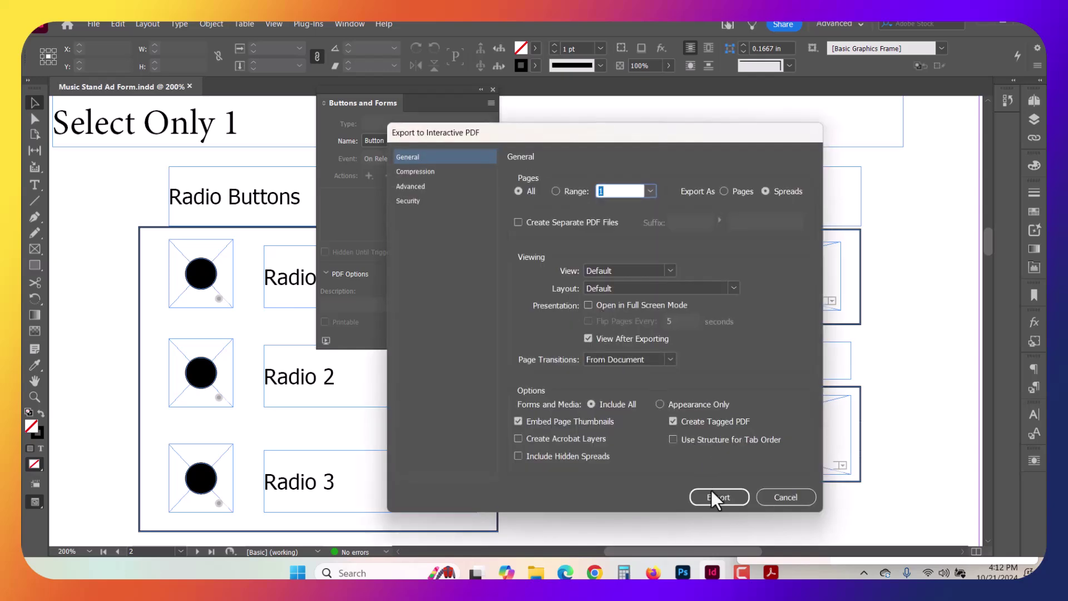
pyautogui.click(715, 496)
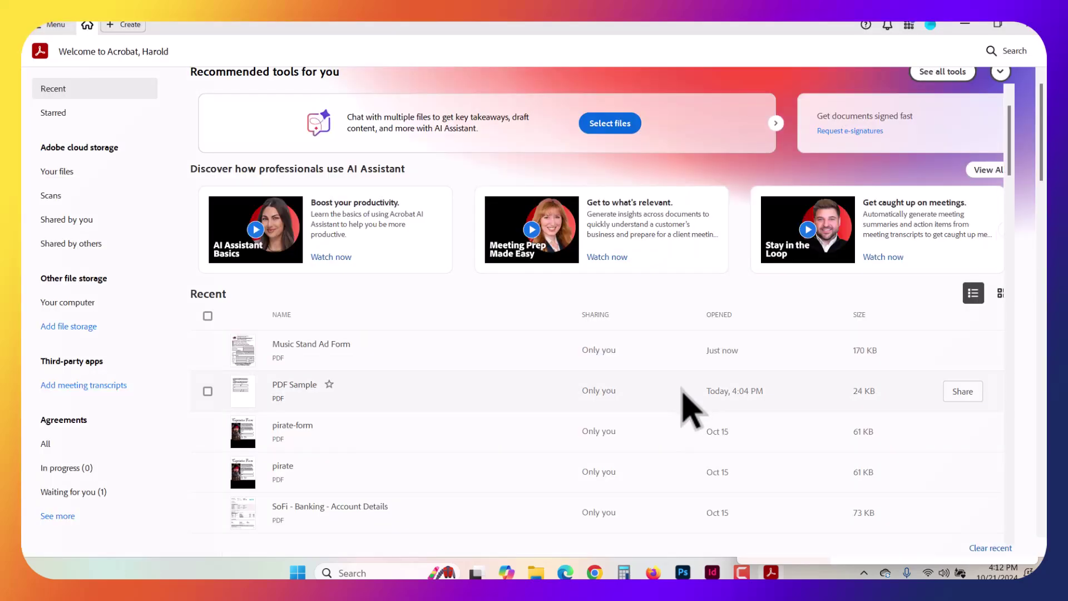
# On page 2, pick Apples from the now-empty Choose one fruit dropdown.
pyautogui.scroll(-10, 687, 410)
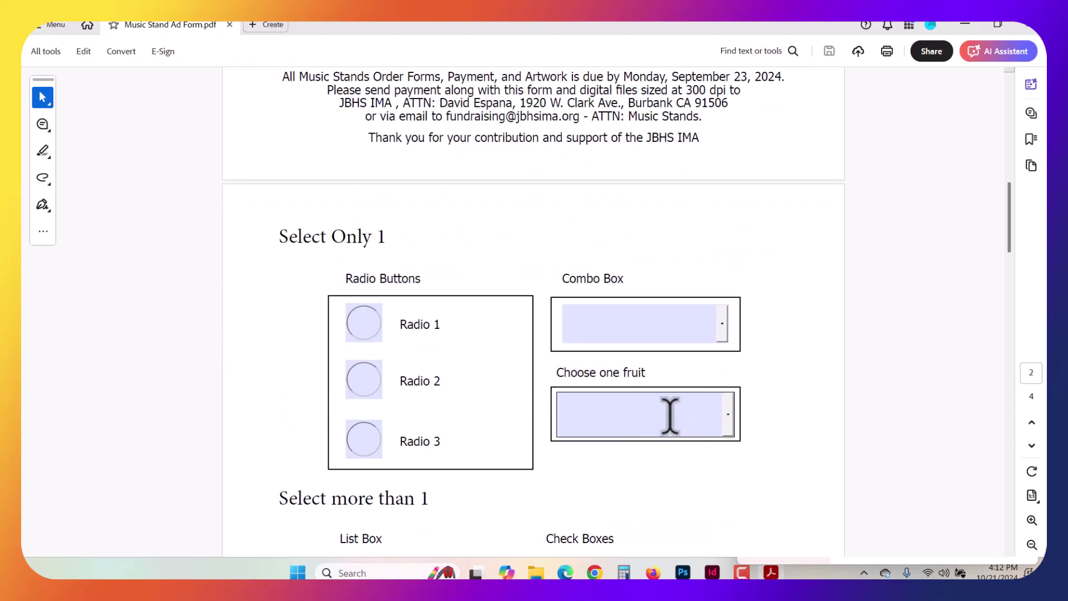
pyautogui.click(726, 419)
pyautogui.click(681, 454)
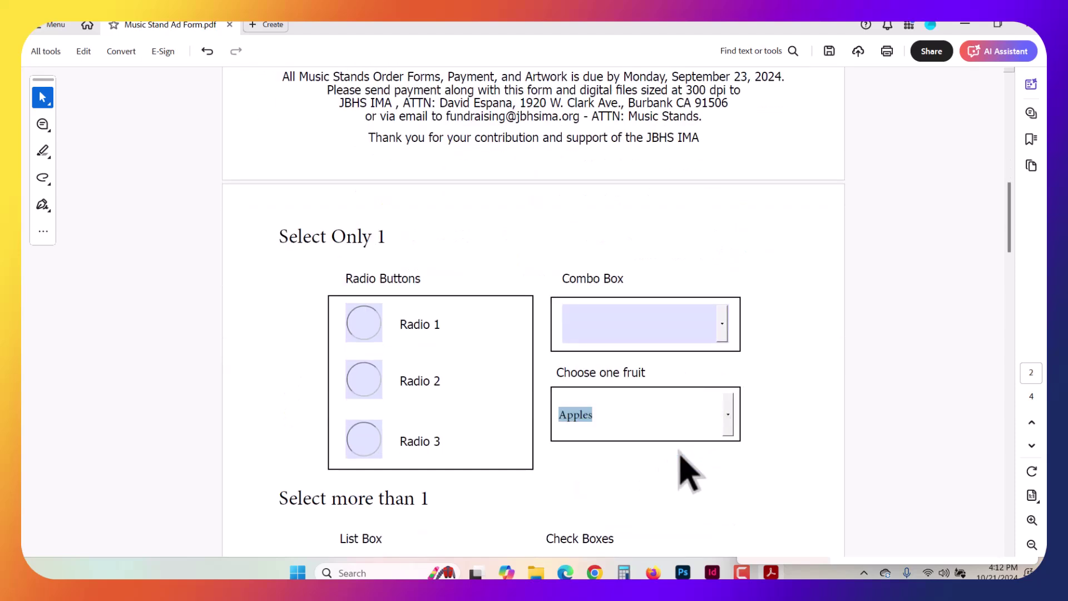
# Select the Combo Box, Choose one fruit and List Box label text.
pyautogui.moveTo(643, 372); pyautogui.dragTo(537, 361)
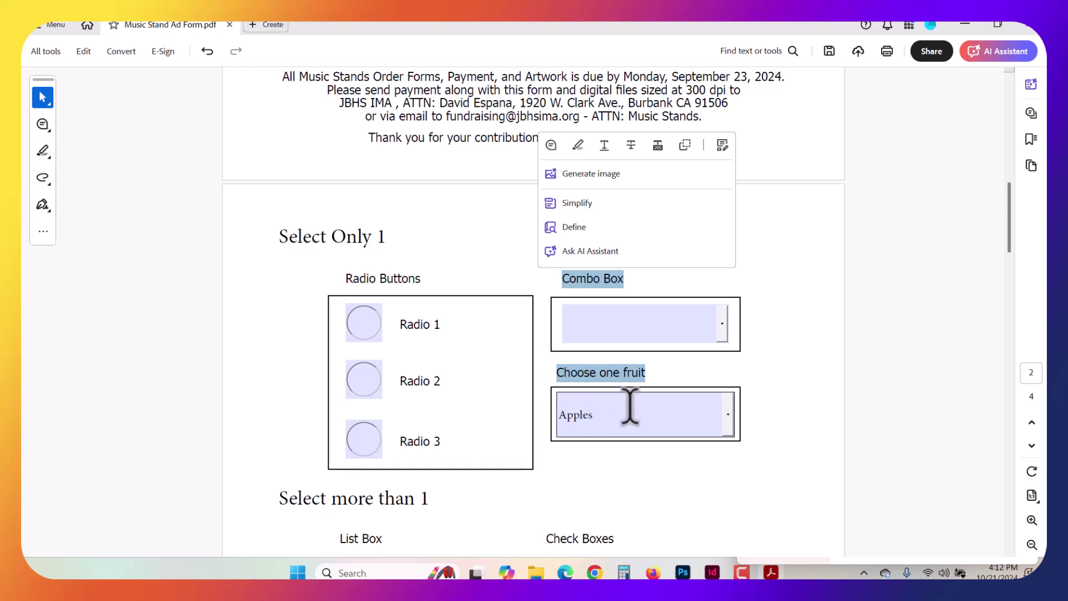
pyautogui.scroll(-5, 630, 408)
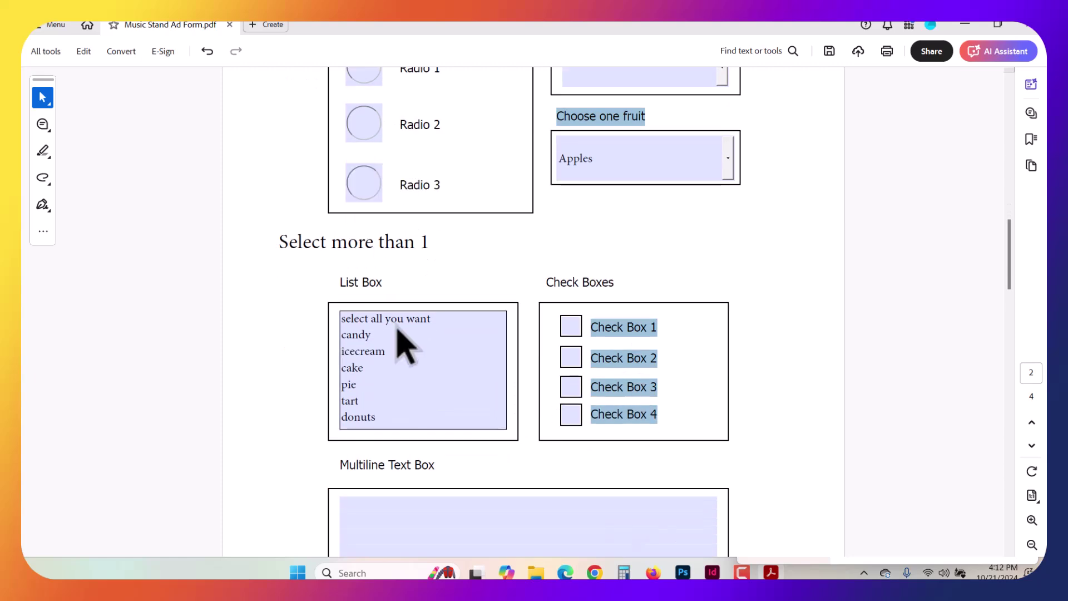
pyautogui.moveTo(384, 282); pyautogui.dragTo(484, 245)
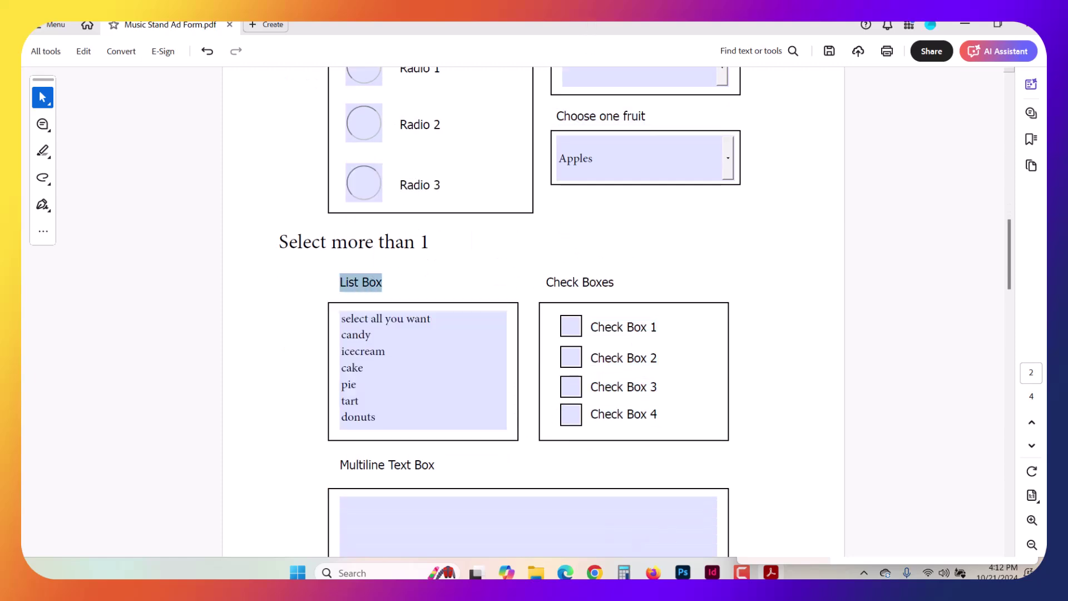